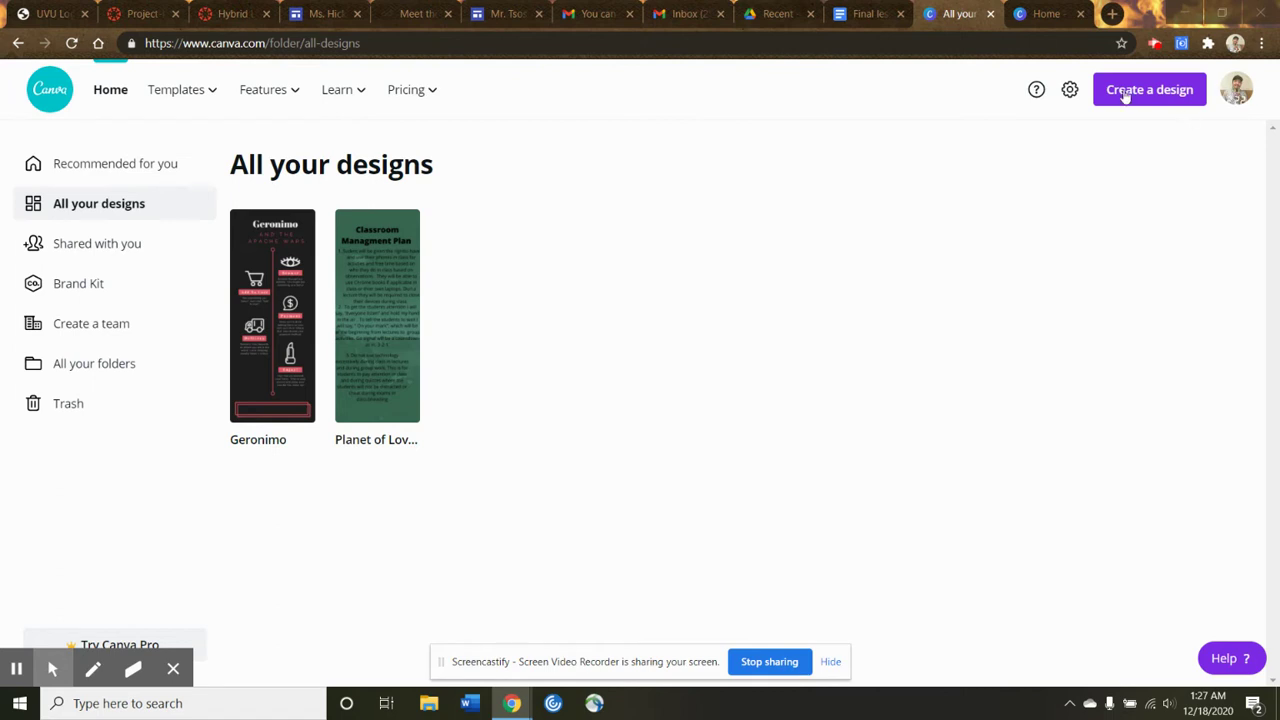
Step: Open the Create a design dropdown of design types from the All your designs page
{"action": "left_click", "coordinate": [1127, 98]}
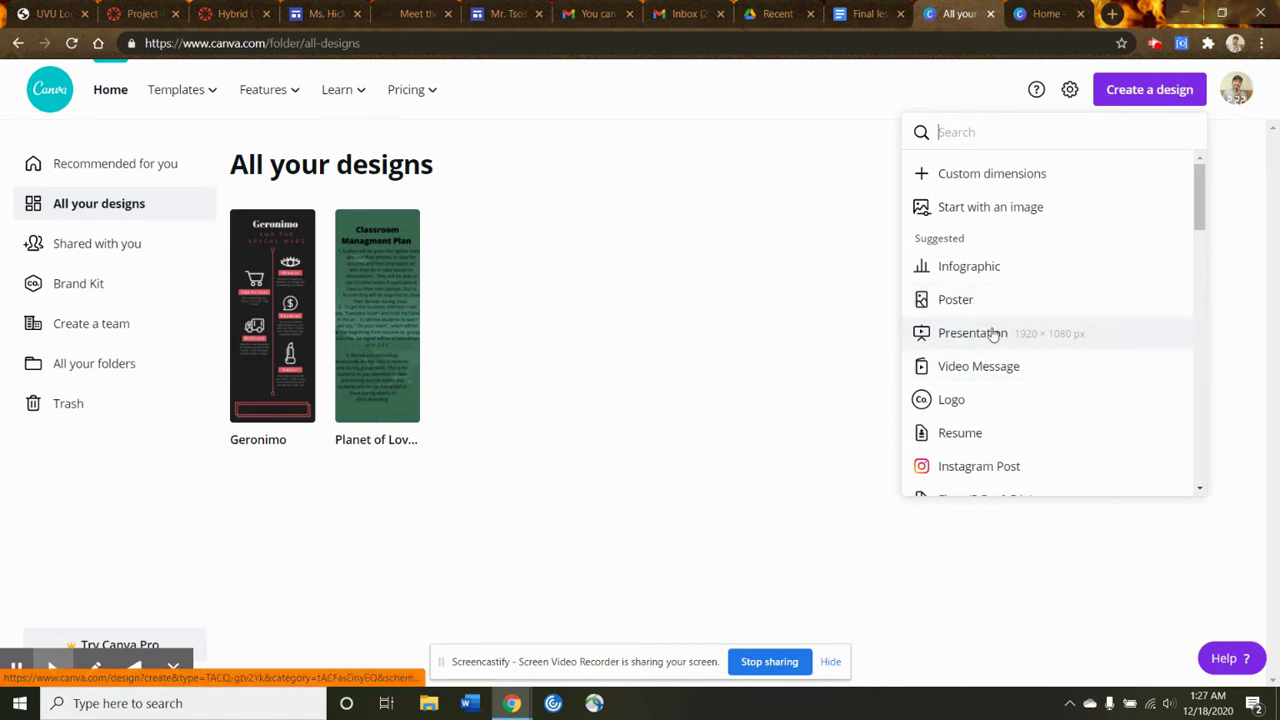
Step: Browse the design type list and start a new blank Infographic design
{"action": "scroll", "coordinate": [1085, 400], "scroll_direction": "down", "scroll_amount": 3}
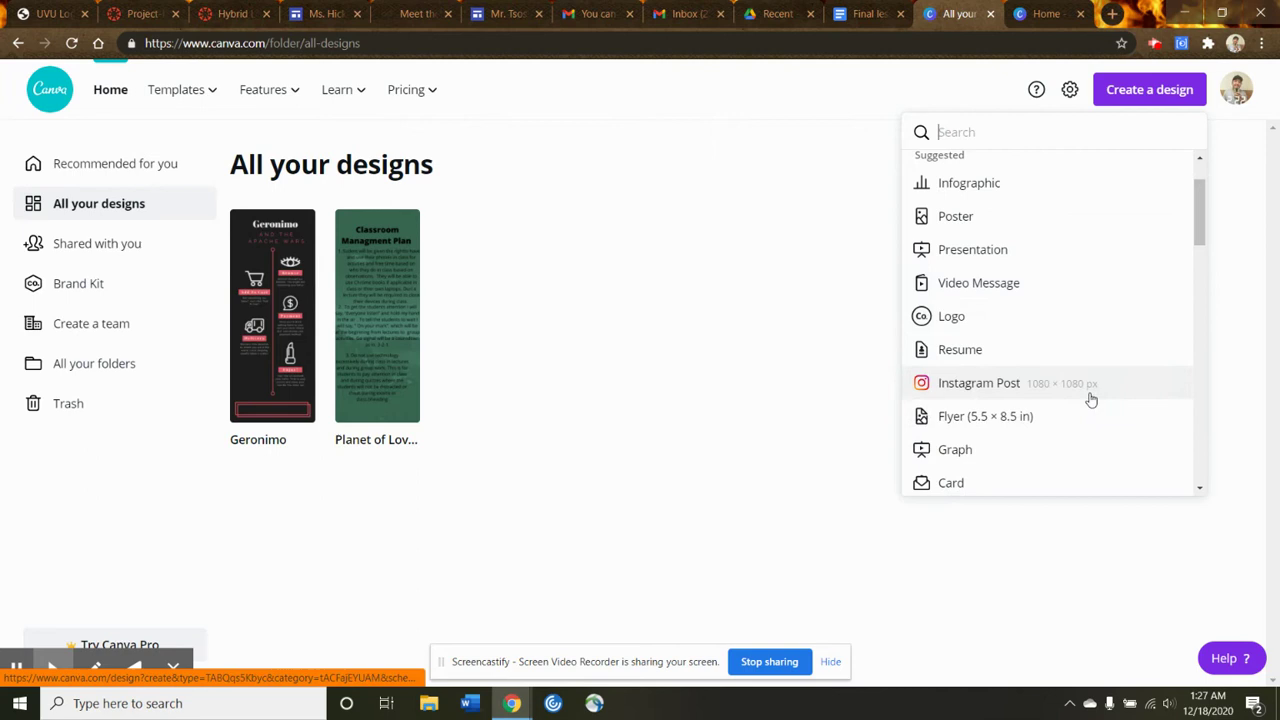
{"action": "scroll", "coordinate": [1062, 377], "scroll_direction": "up", "scroll_amount": 1}
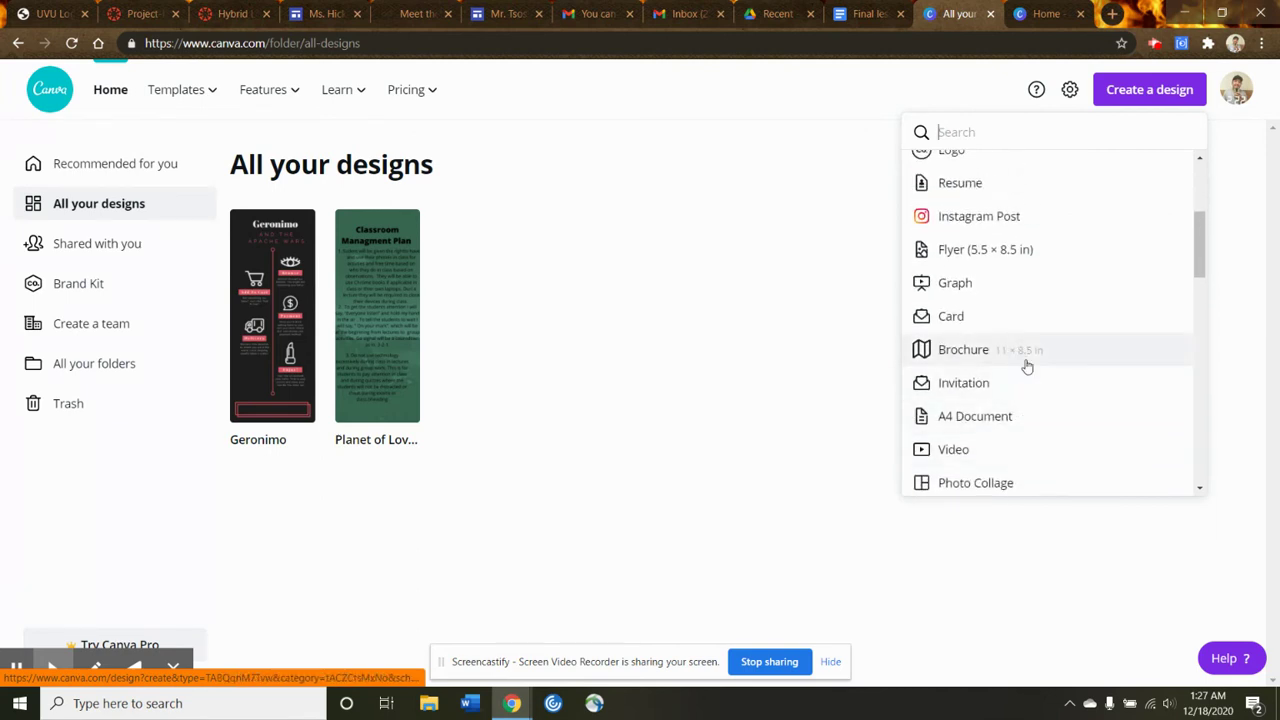
{"action": "scroll", "coordinate": [1050, 365], "scroll_direction": "down", "scroll_amount": 1}
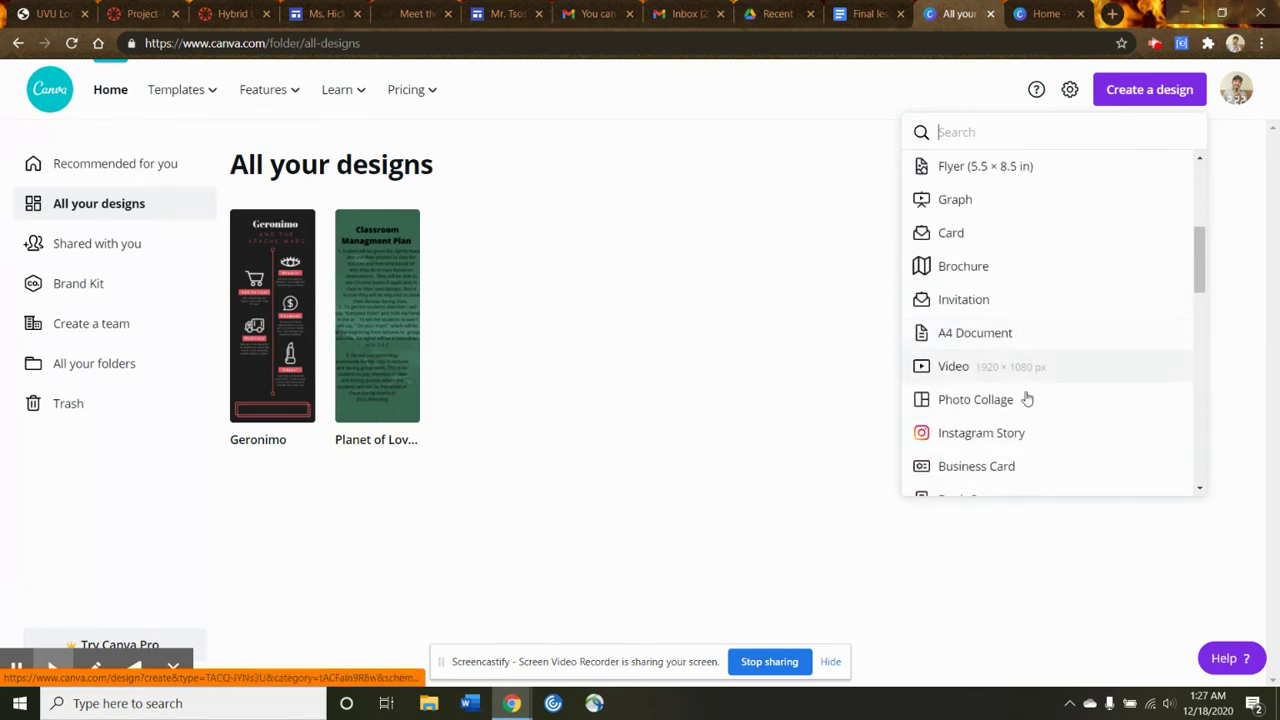
{"action": "scroll", "coordinate": [1100, 350], "scroll_direction": "up", "scroll_amount": 3}
{"action": "left_click", "coordinate": [995, 266]}
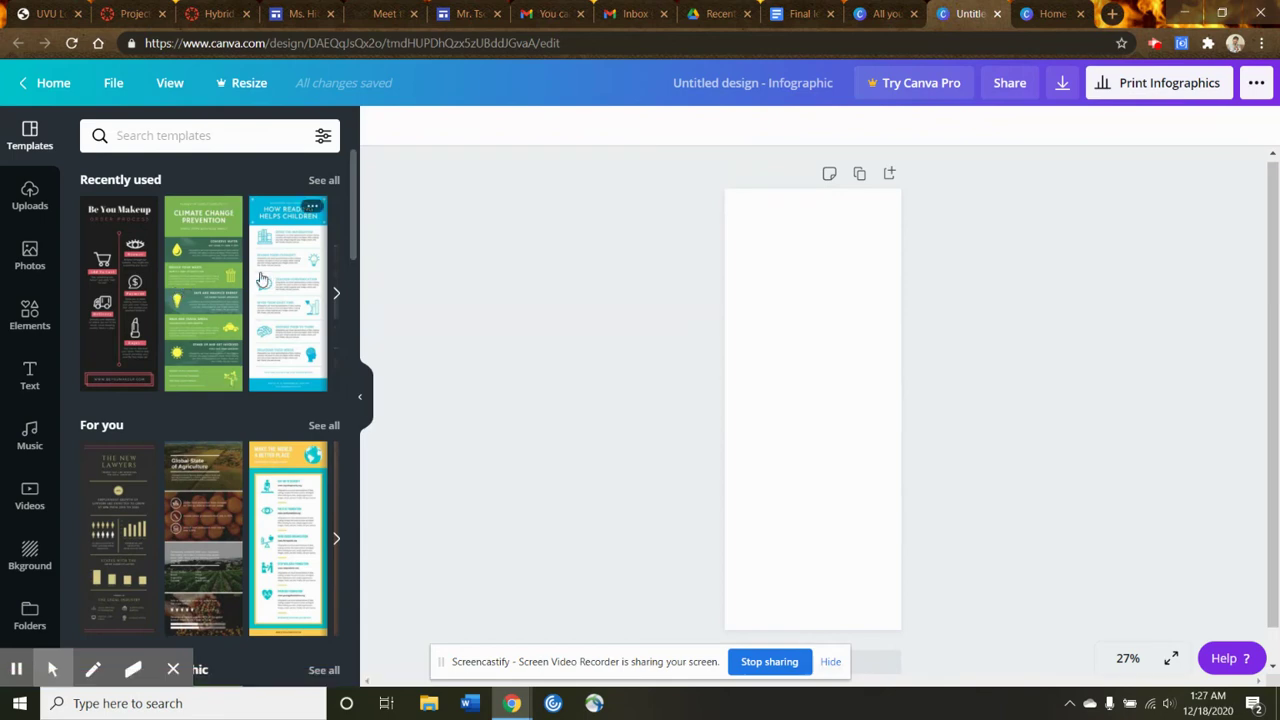
{"action": "scroll", "coordinate": [318, 333], "scroll_direction": "down", "scroll_amount": 4}
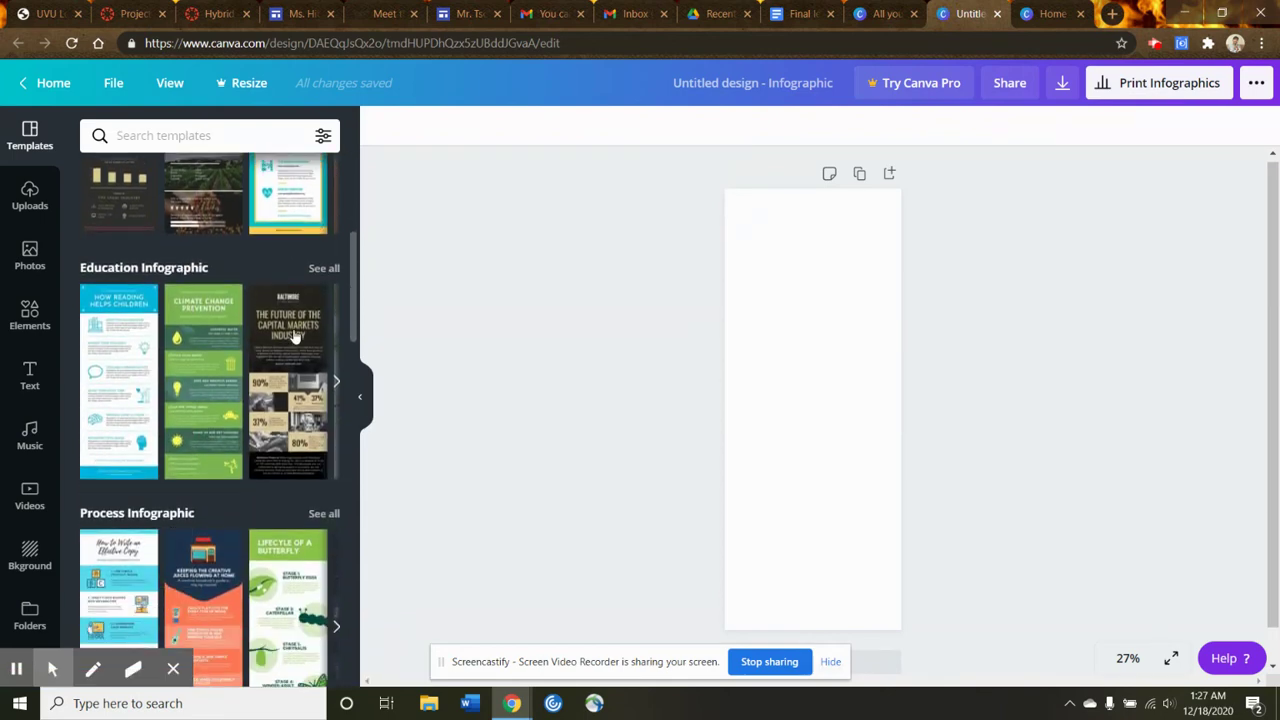
{"action": "scroll", "coordinate": [294, 336], "scroll_direction": "down", "scroll_amount": 1}
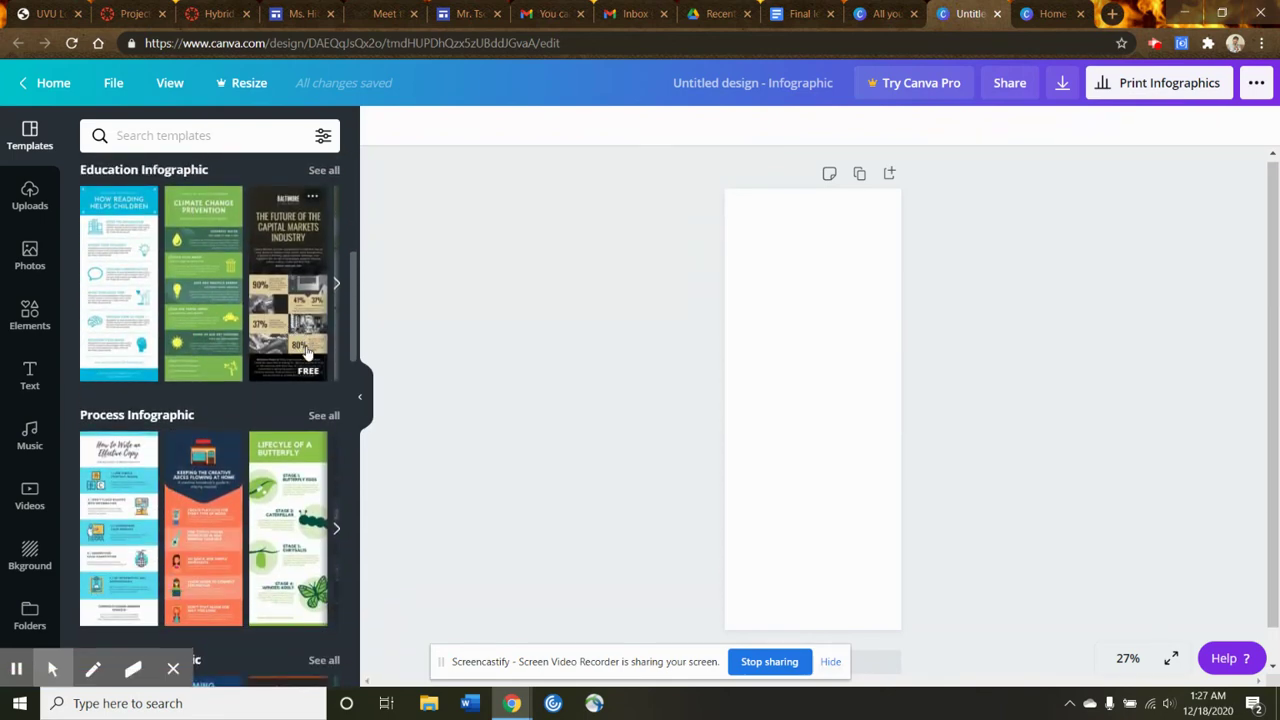
{"action": "scroll", "coordinate": [300, 360], "scroll_direction": "down", "scroll_amount": 3}
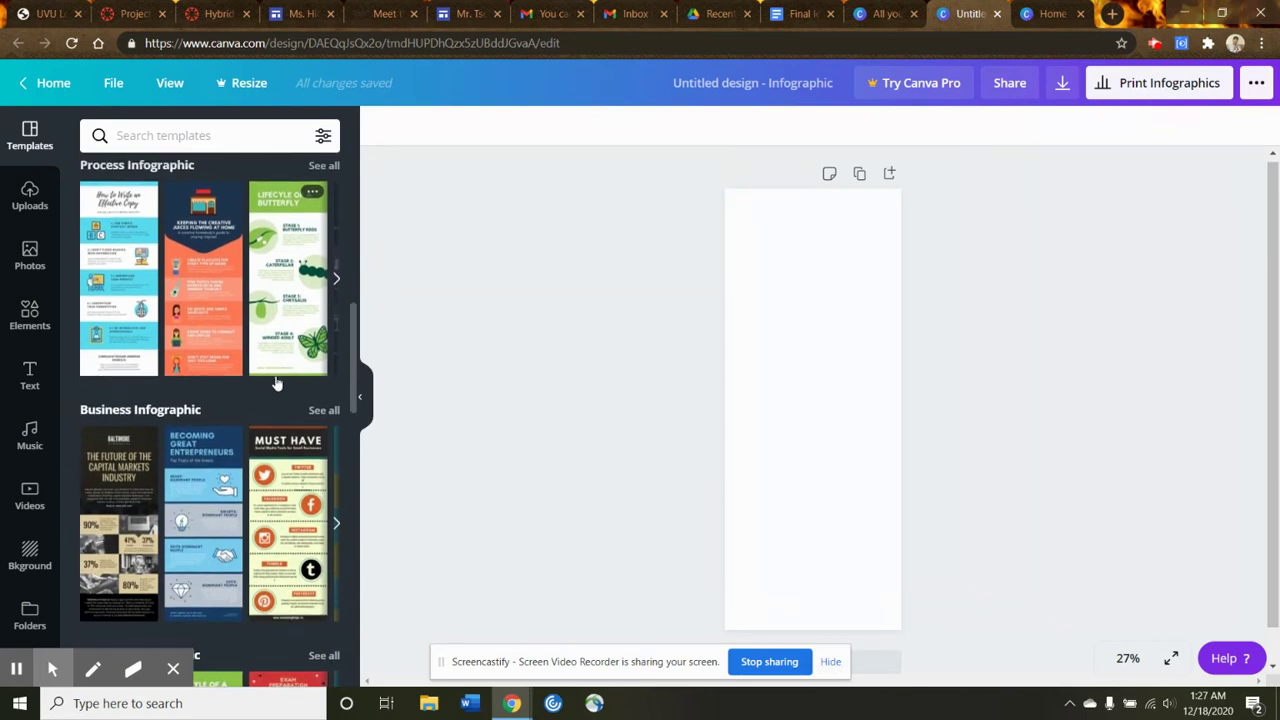
{"action": "scroll", "coordinate": [262, 375], "scroll_direction": "down", "scroll_amount": 3}
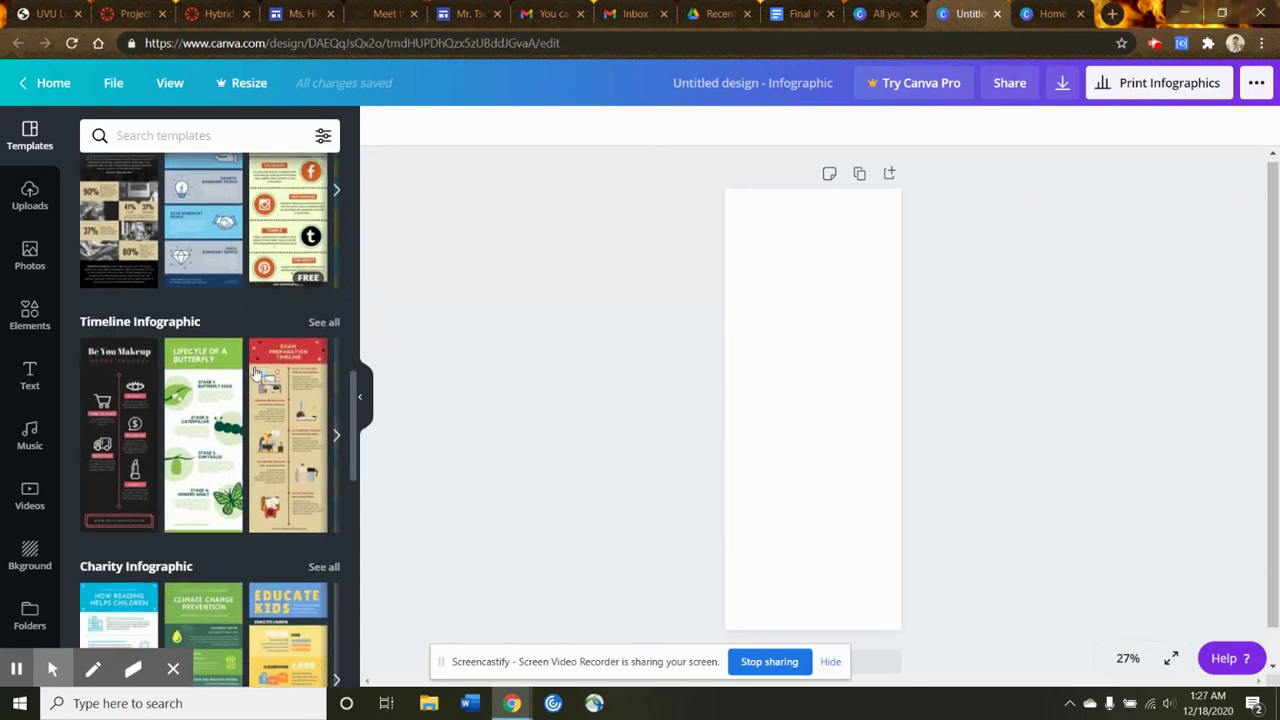
{"action": "scroll", "coordinate": [256, 372], "scroll_direction": "down", "scroll_amount": 2}
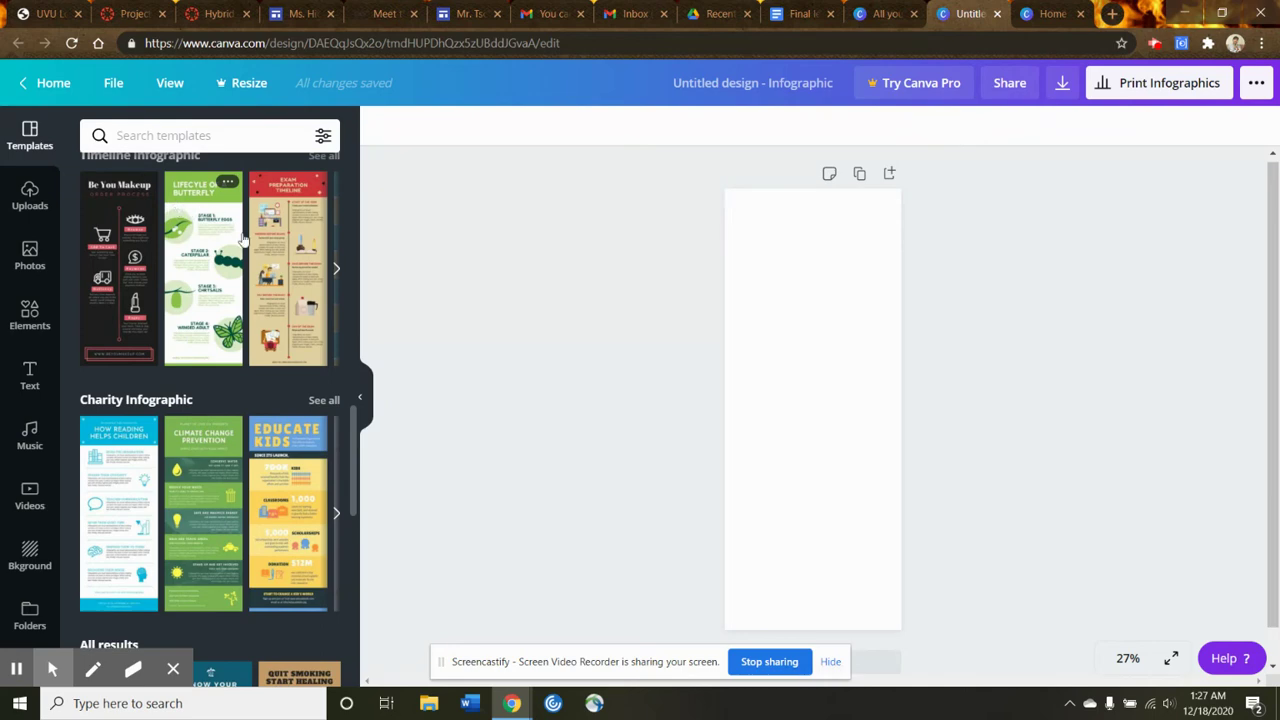
{"action": "scroll", "coordinate": [240, 240], "scroll_direction": "down", "scroll_amount": 4}
{"action": "scroll", "coordinate": [226, 330], "scroll_direction": "down", "scroll_amount": 2}
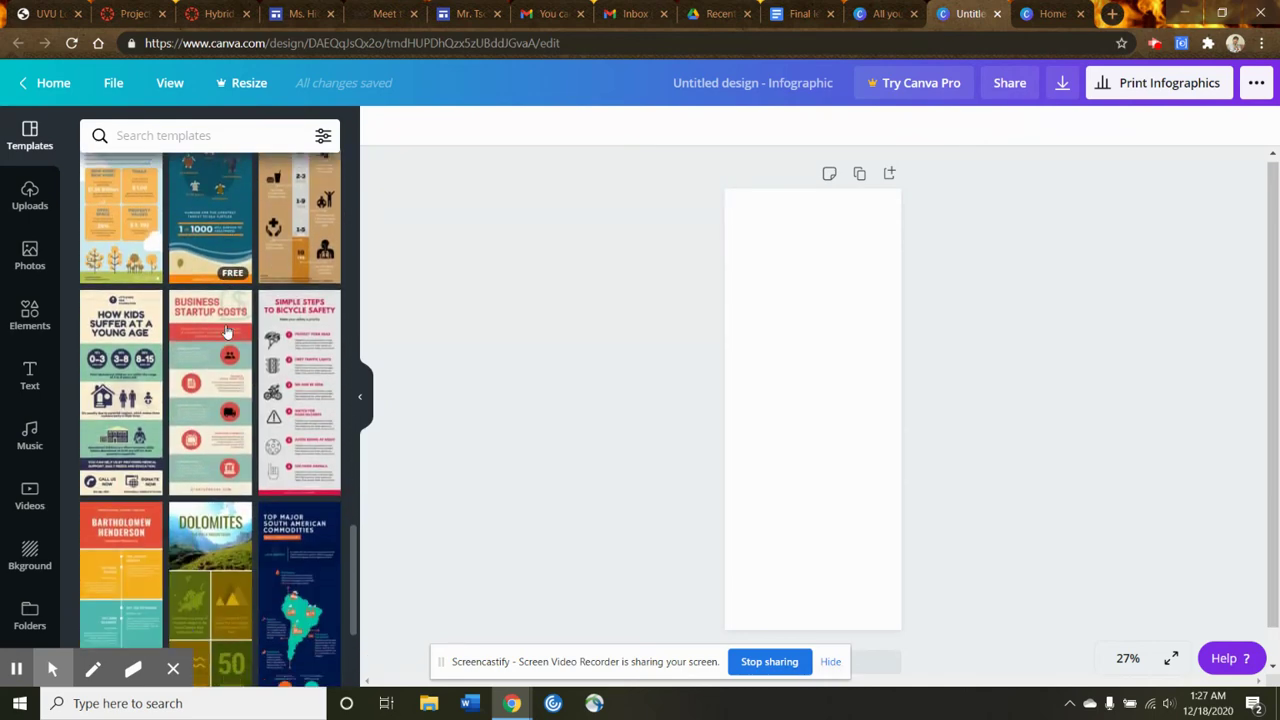
{"action": "scroll", "coordinate": [226, 330], "scroll_direction": "down", "scroll_amount": 2}
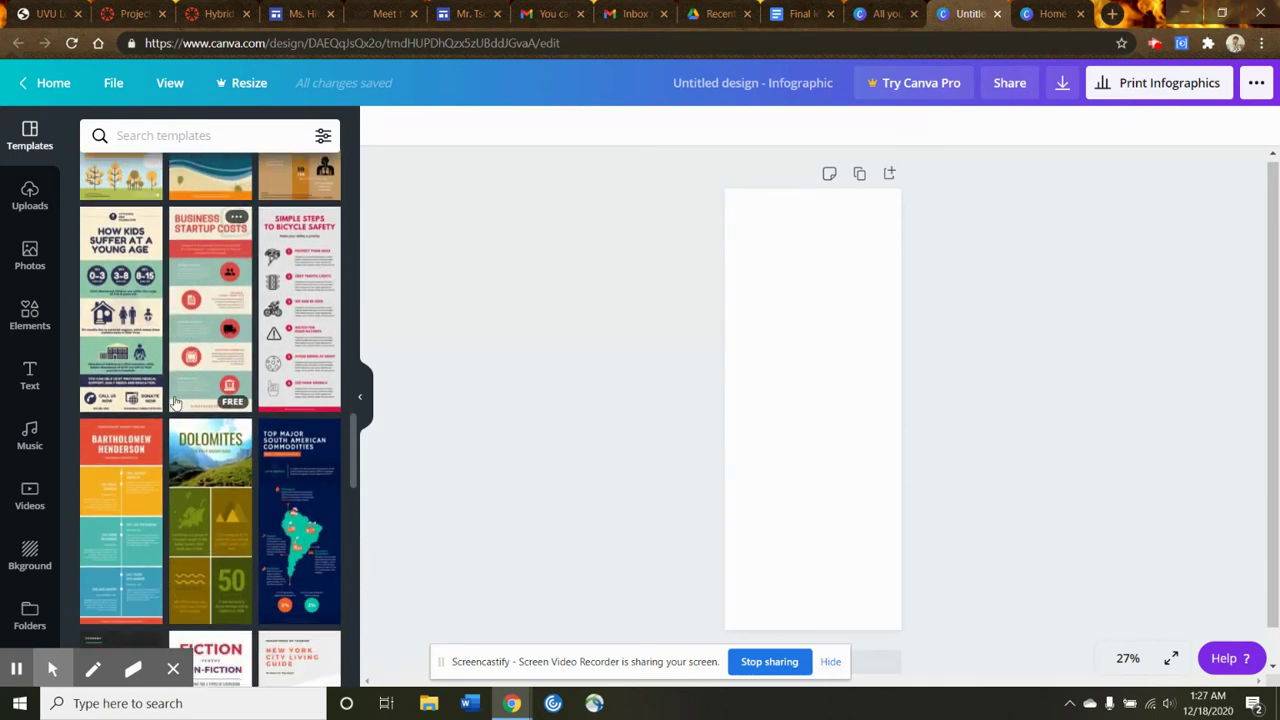
{"action": "scroll", "coordinate": [175, 402], "scroll_direction": "down", "scroll_amount": 3}
{"action": "scroll", "coordinate": [183, 413], "scroll_direction": "up", "scroll_amount": 6}
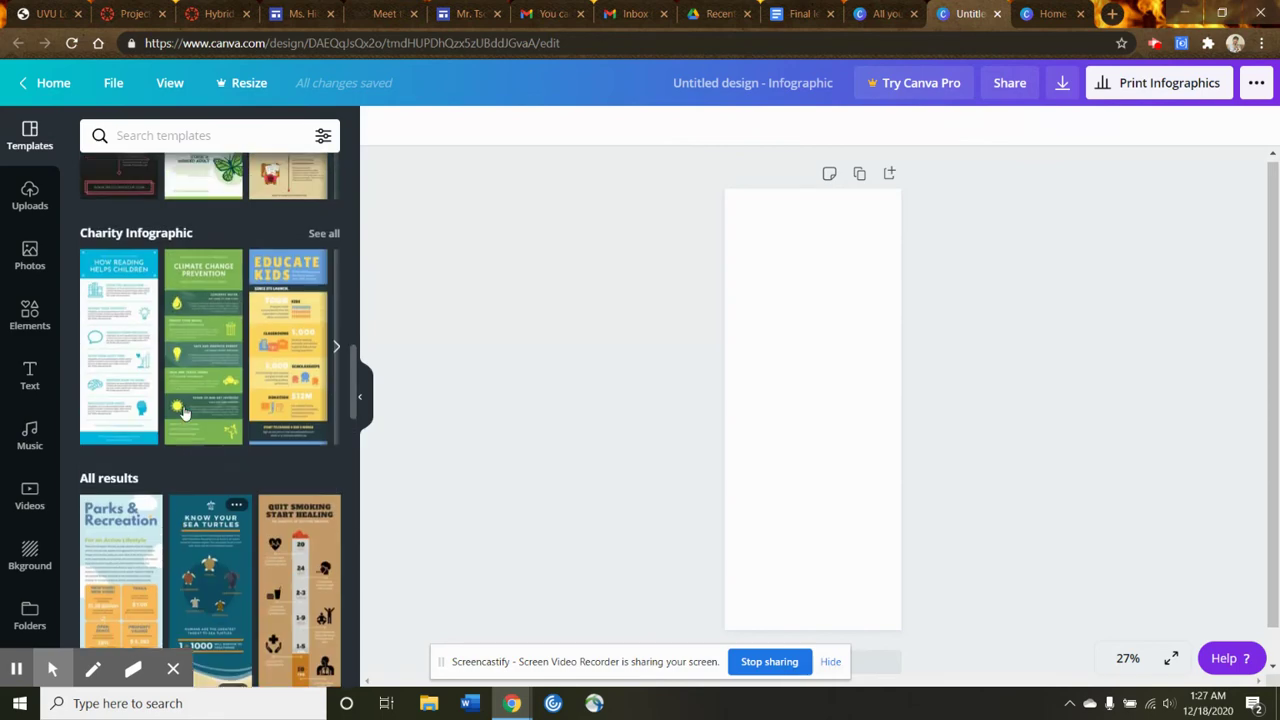
{"action": "scroll", "coordinate": [183, 413], "scroll_direction": "up", "scroll_amount": 3}
{"action": "scroll", "coordinate": [286, 389], "scroll_direction": "down", "scroll_amount": 6}
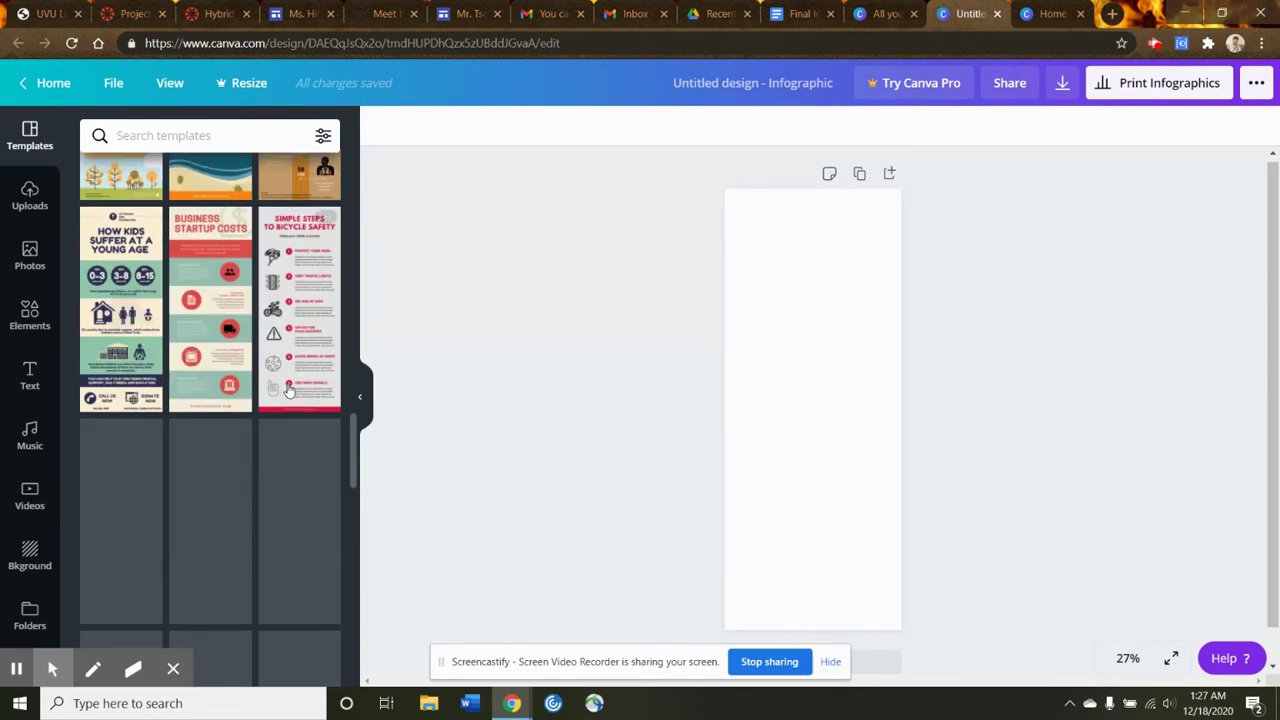
{"action": "scroll", "coordinate": [285, 389], "scroll_direction": "down", "scroll_amount": 3}
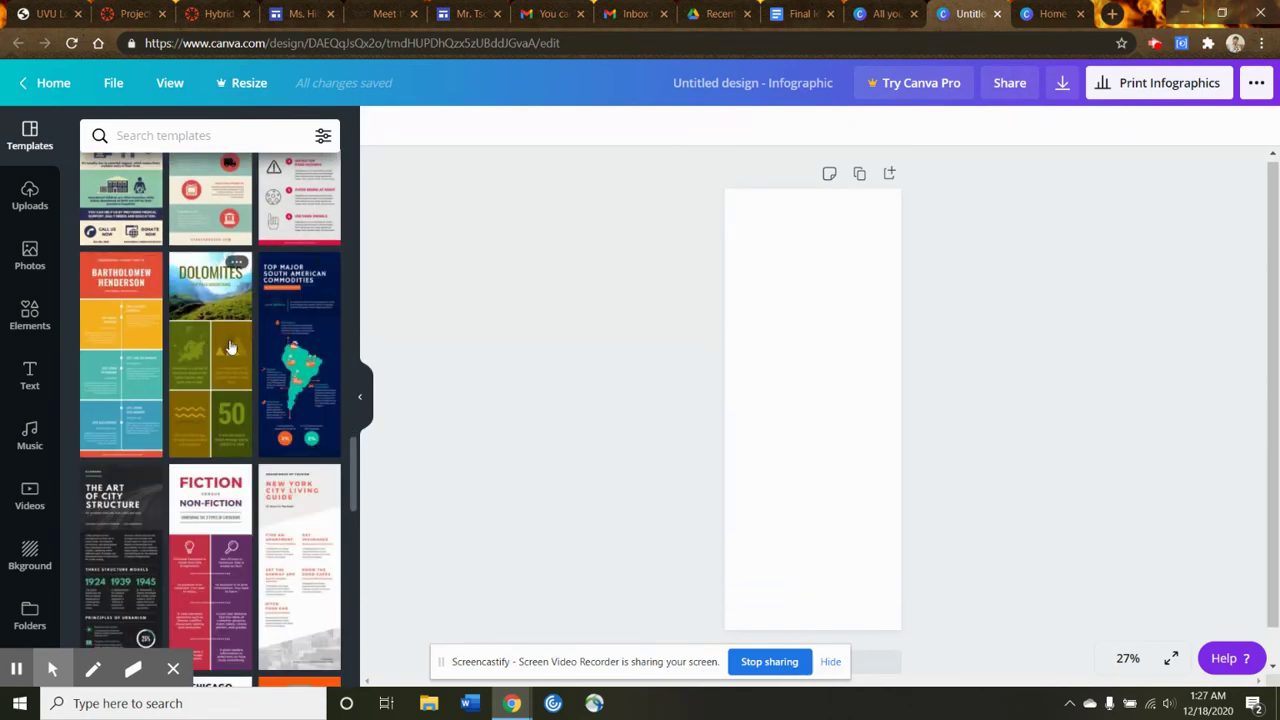
{"action": "scroll", "coordinate": [286, 380], "scroll_direction": "down", "scroll_amount": 5}
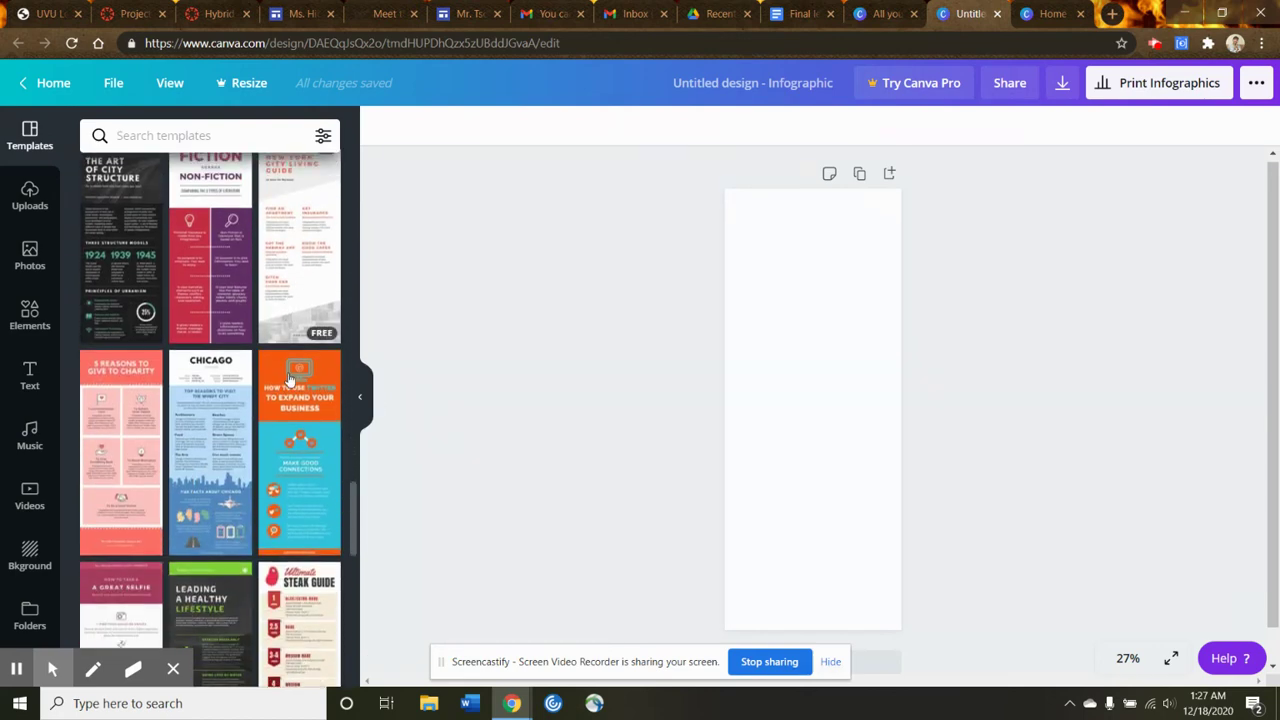
{"action": "scroll", "coordinate": [290, 378], "scroll_direction": "down", "scroll_amount": 1}
{"action": "scroll", "coordinate": [148, 345], "scroll_direction": "up", "scroll_amount": 2}
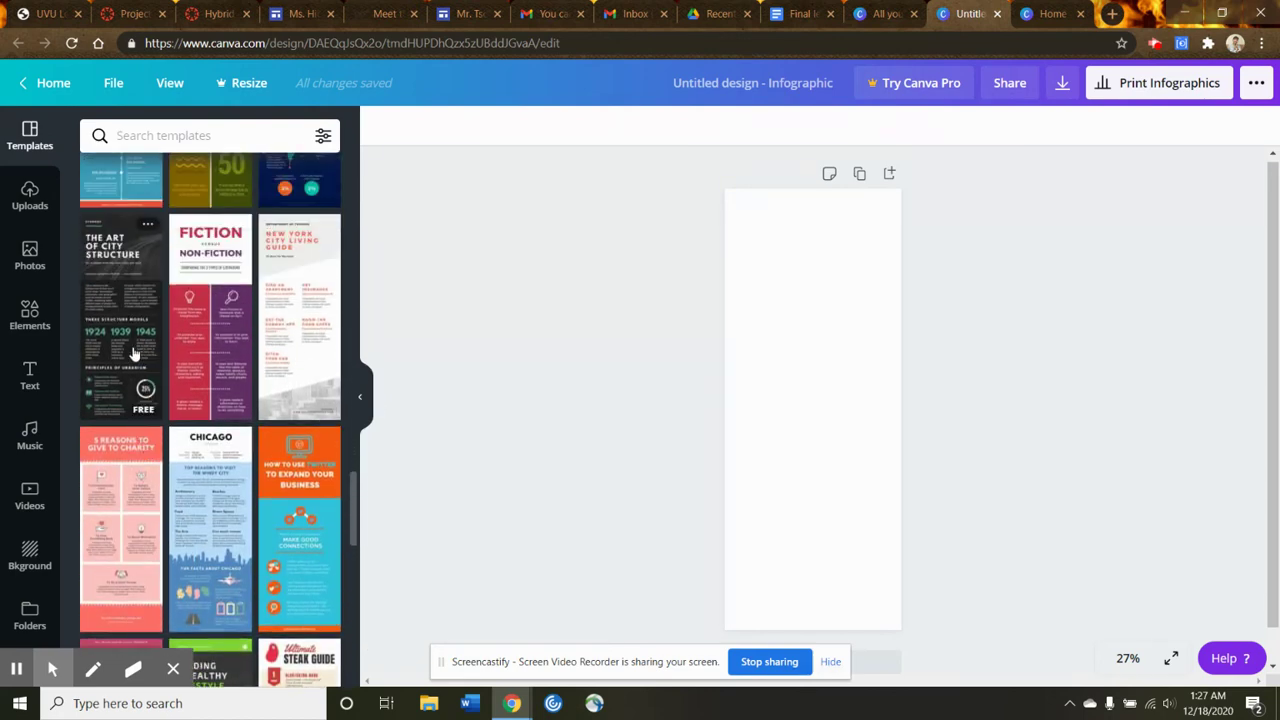
{"action": "scroll", "coordinate": [135, 345], "scroll_direction": "down", "scroll_amount": 3}
{"action": "scroll", "coordinate": [138, 330], "scroll_direction": "up", "scroll_amount": 3}
{"action": "left_click", "coordinate": [141, 311]}
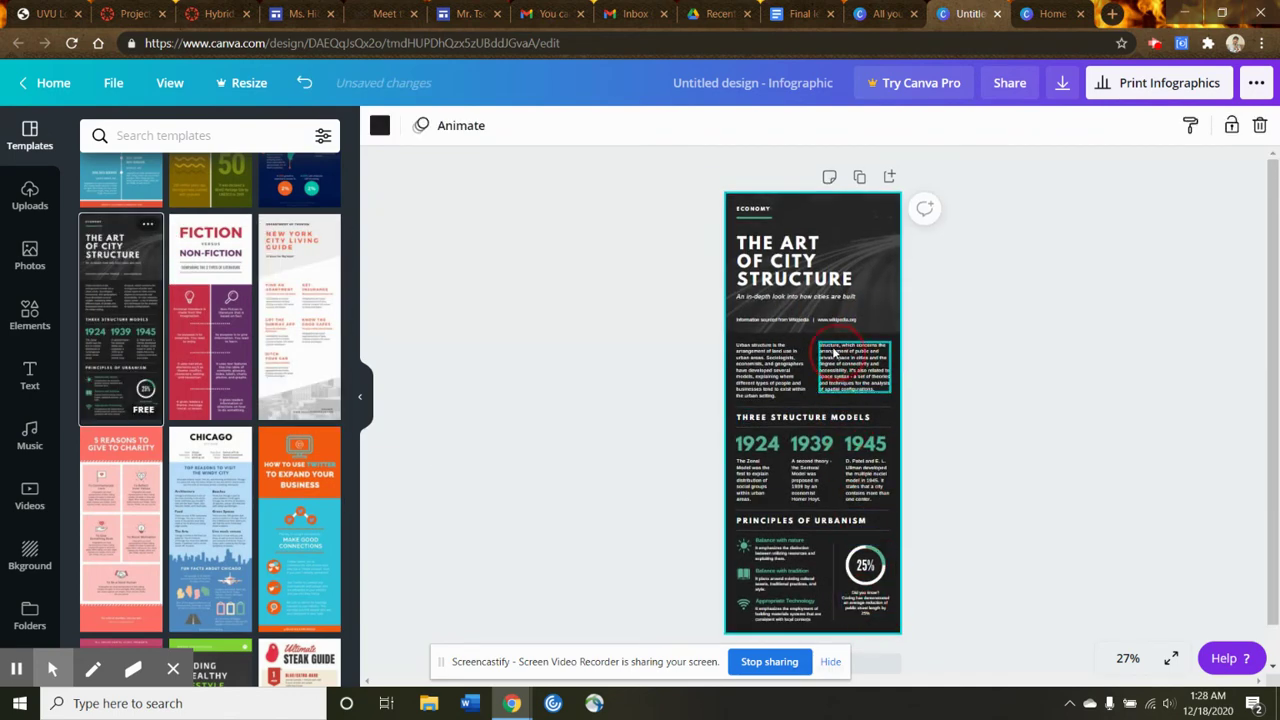
Step: Select the template's header elements, ending on the small ECONOMY label text
{"action": "left_click", "coordinate": [812, 317]}
{"action": "left_click", "coordinate": [810, 208]}
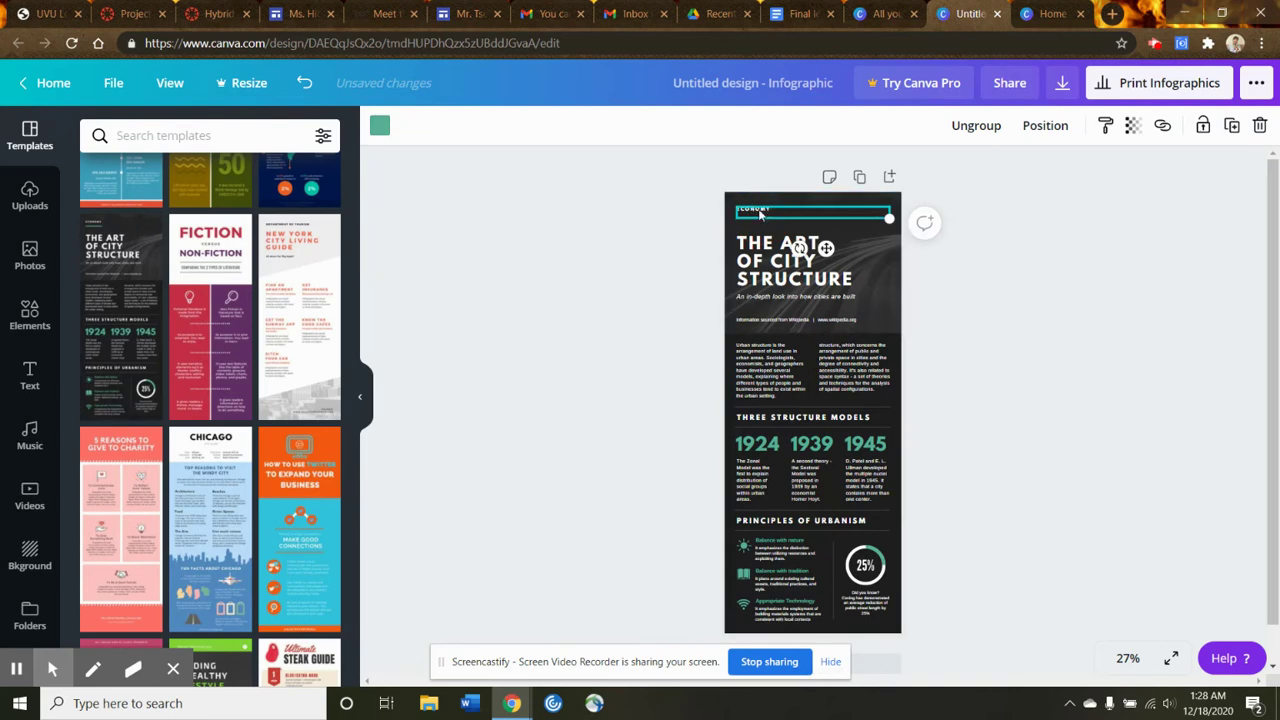
{"action": "left_click", "coordinate": [769, 211]}
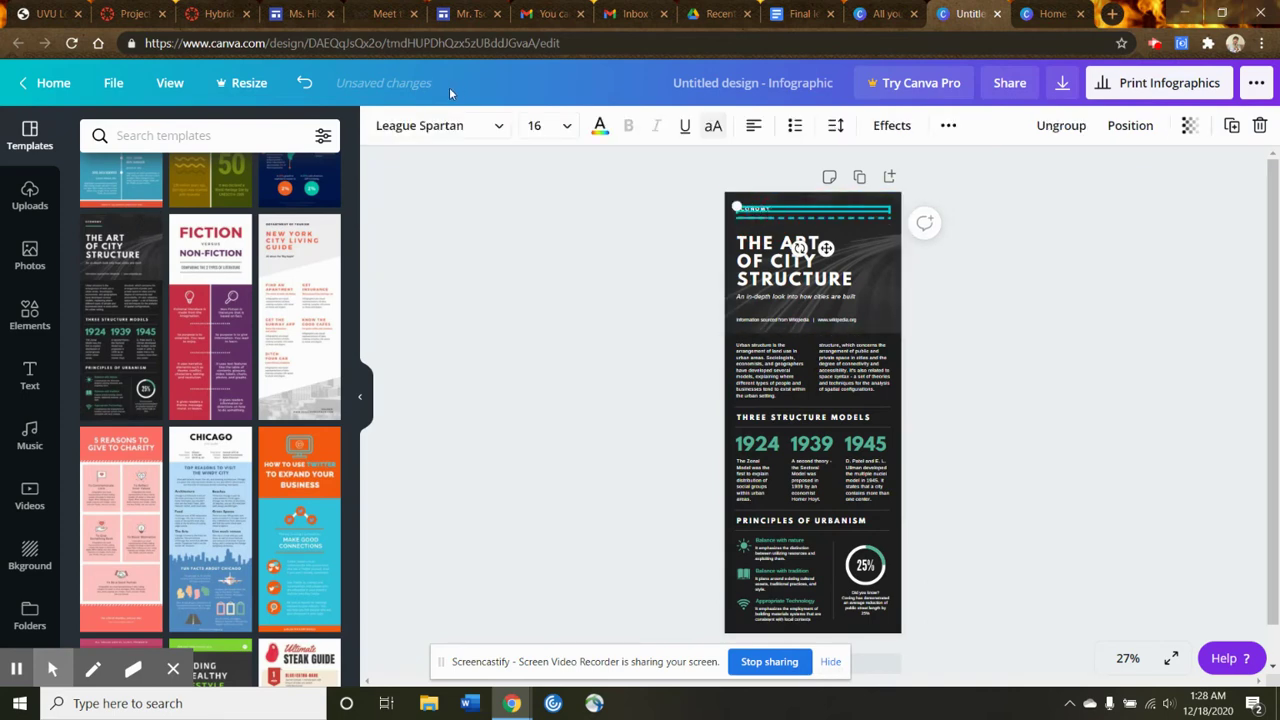
{"action": "left_click", "coordinate": [775, 272]}
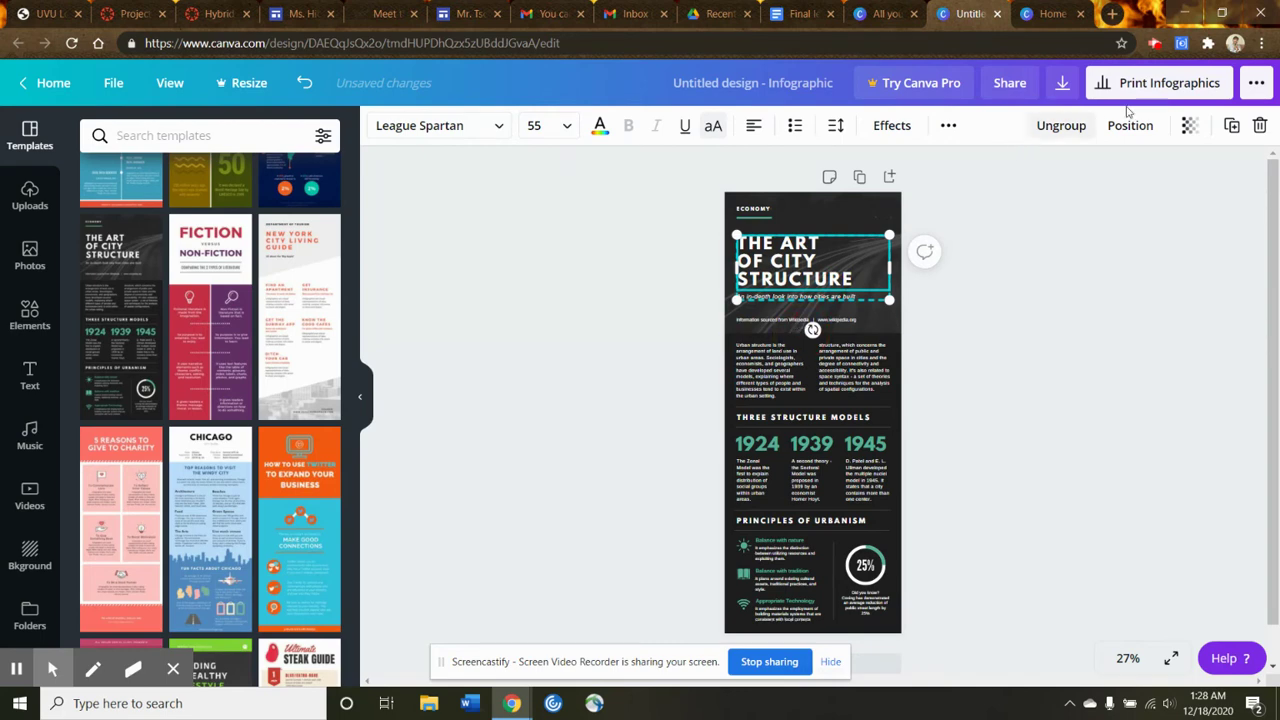
{"action": "left_click", "coordinate": [762, 210]}
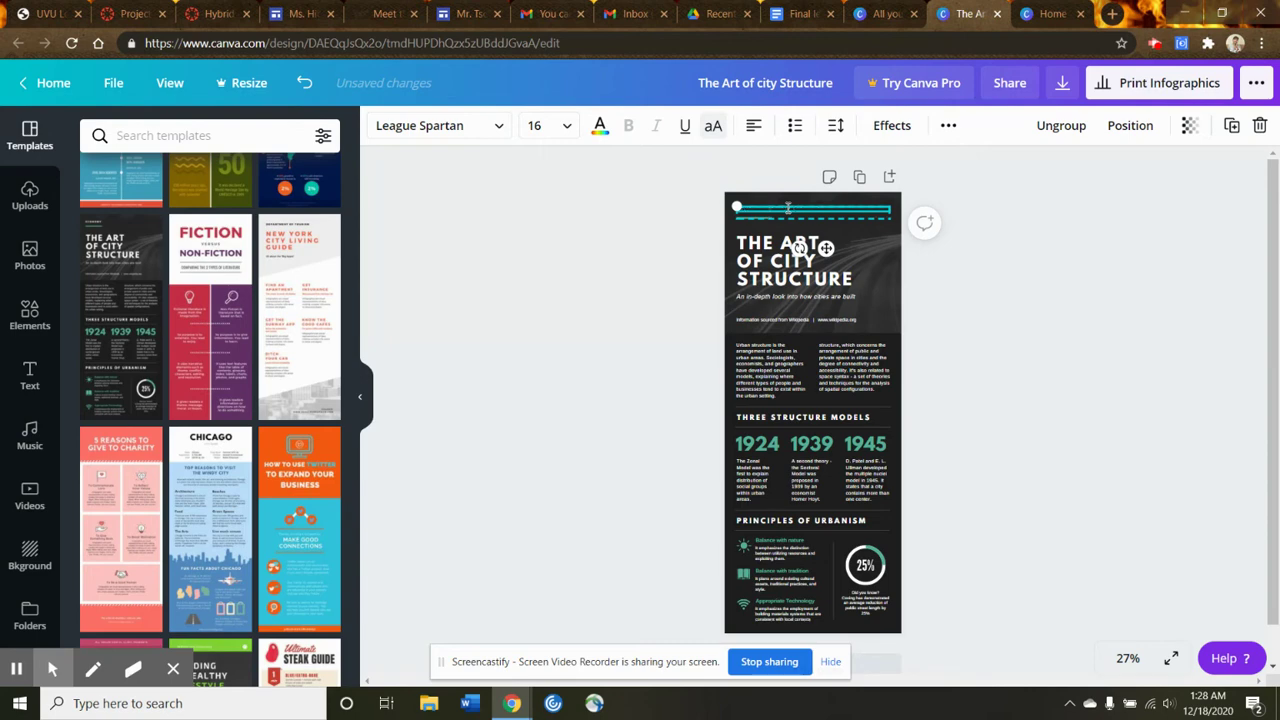
Step: Set the header label to size 28 and type 'BIG' to finish 'The Battle of Little Big Horn'
{"action": "left_click", "coordinate": [544, 127]}
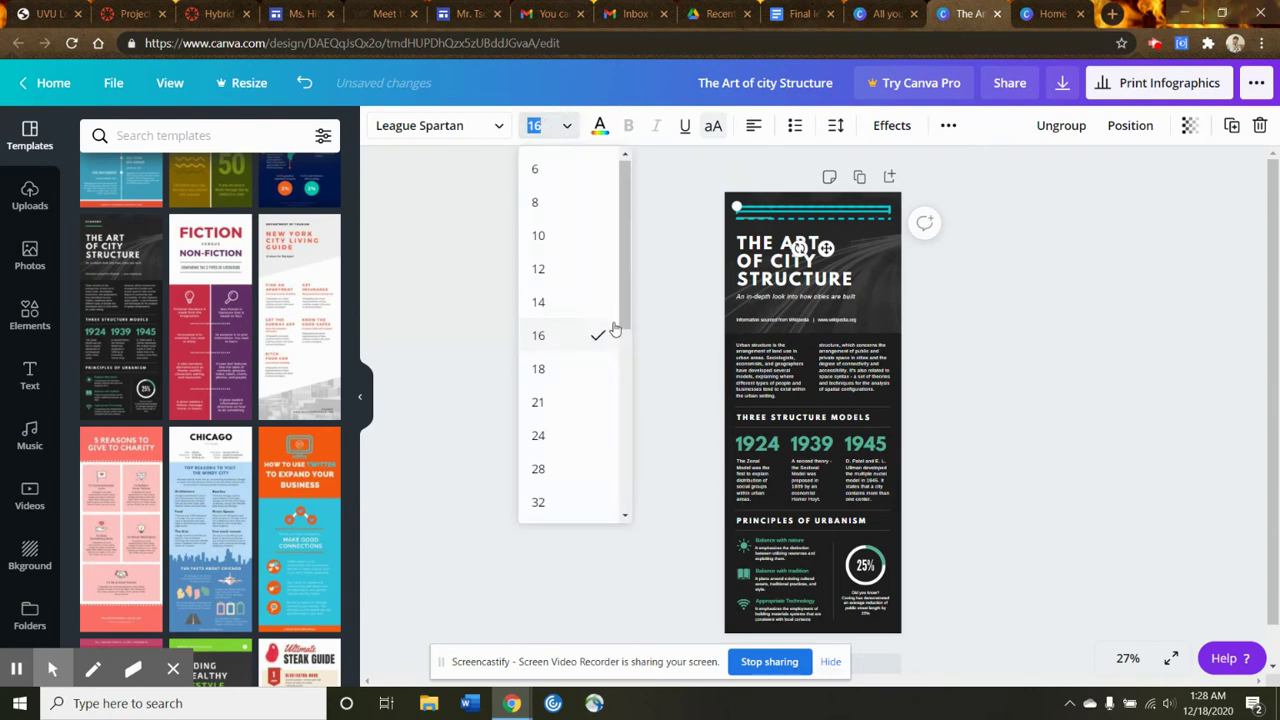
{"action": "left_click", "coordinate": [558, 473]}
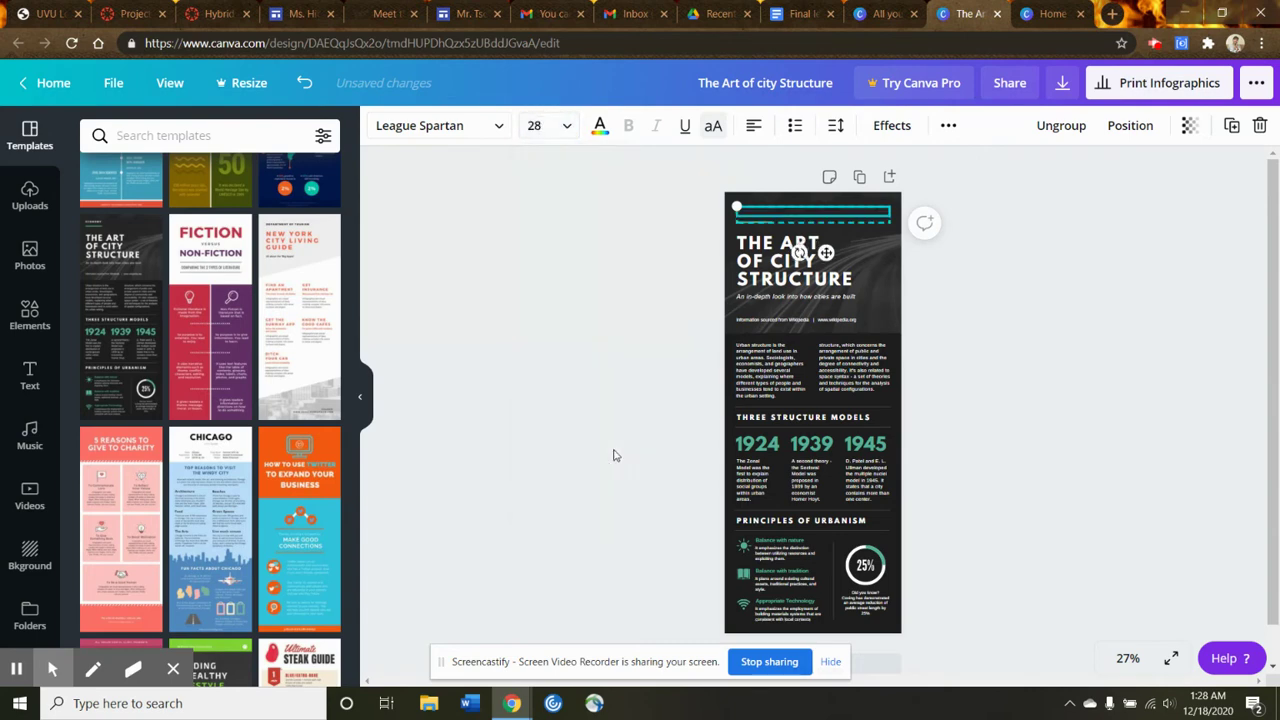
{"action": "left_click", "coordinate": [782, 207]}
{"action": "left_click", "coordinate": [767, 214]}
{"action": "type", "text": "BIG HORN"}
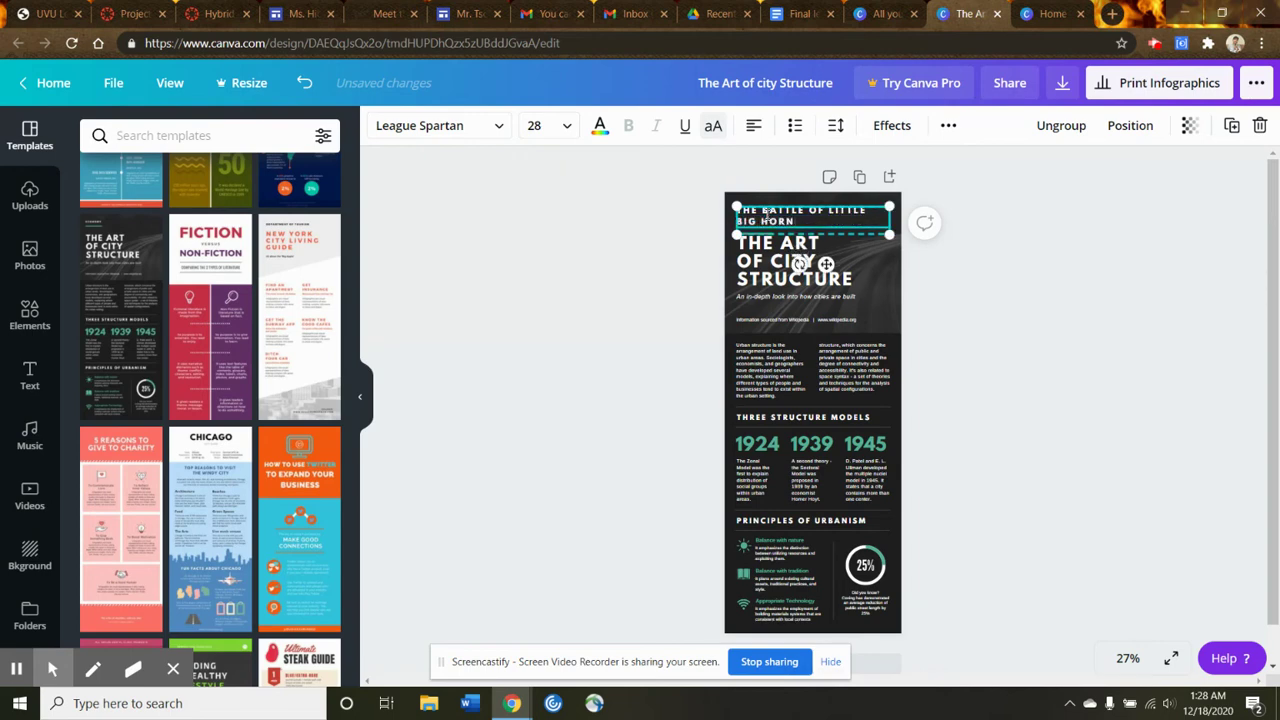
{"action": "left_click", "coordinate": [1086, 316]}
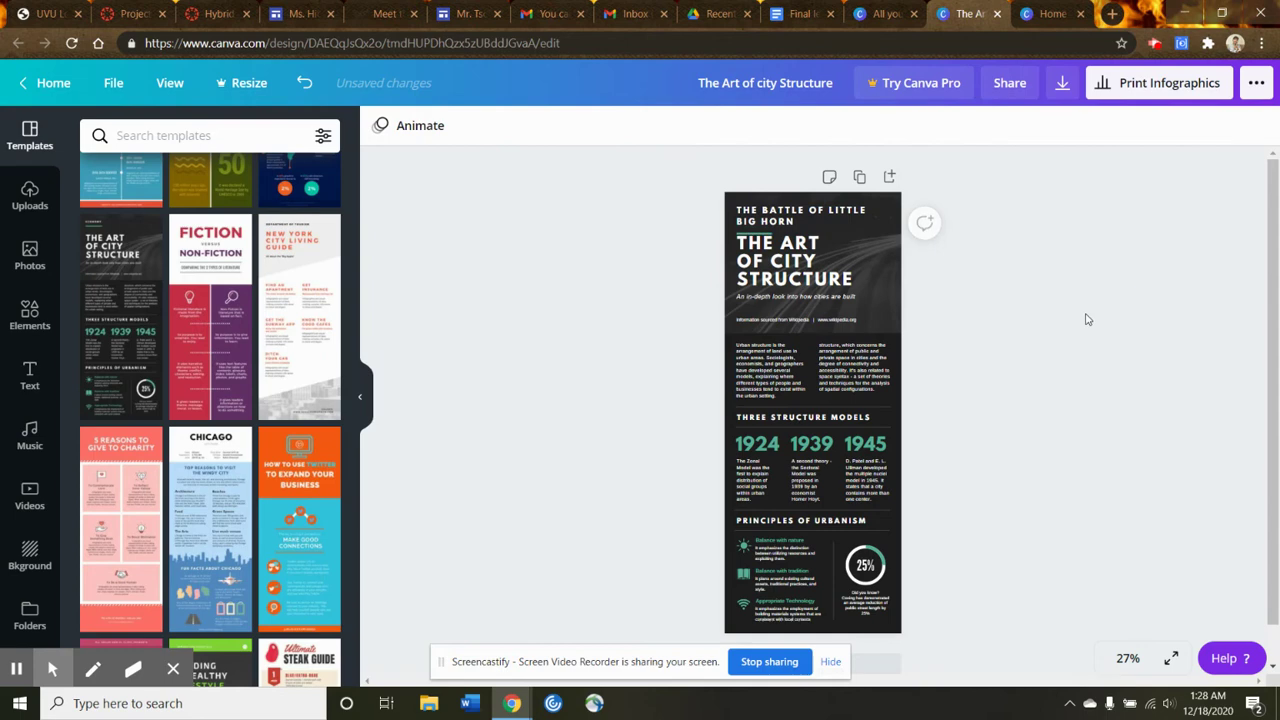
Step: Delete the old THE ART OF CITY STRUCTURE title text
{"action": "left_click", "coordinate": [812, 277]}
{"action": "left_click_drag", "start_coordinate": [850, 280], "coordinate": [714, 260]}
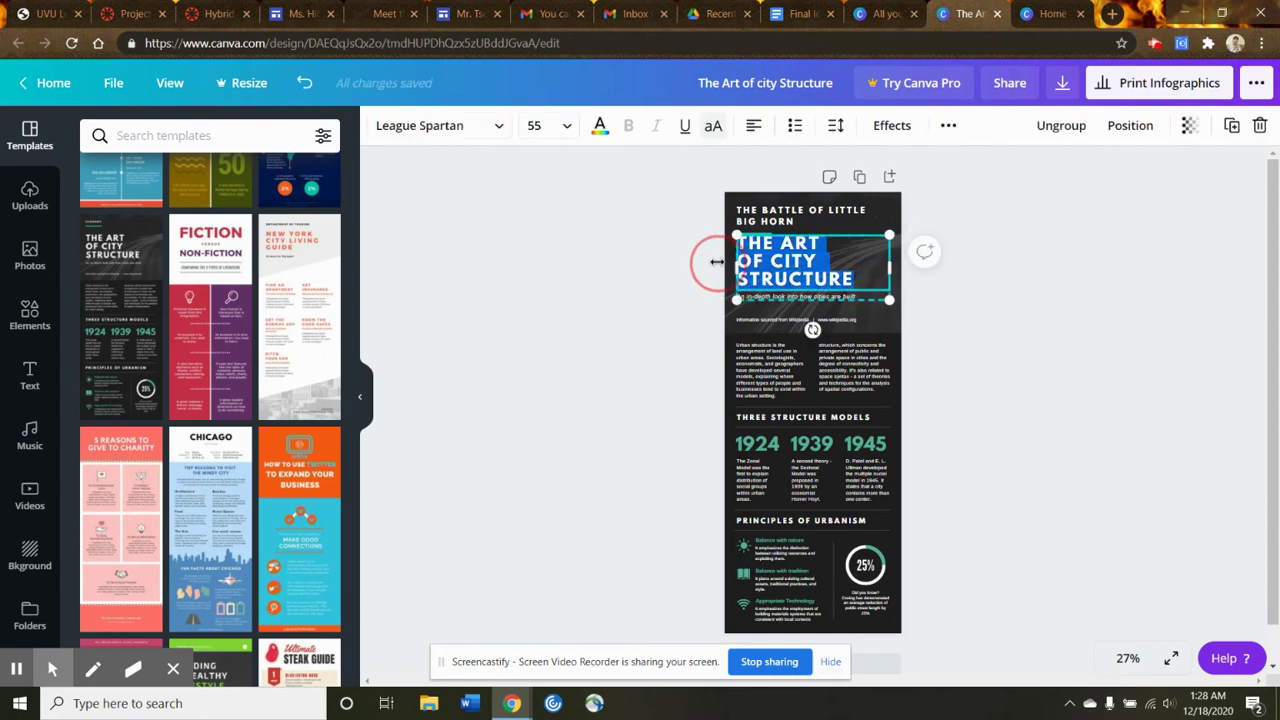
{"action": "key", "text": "BackSpace"}
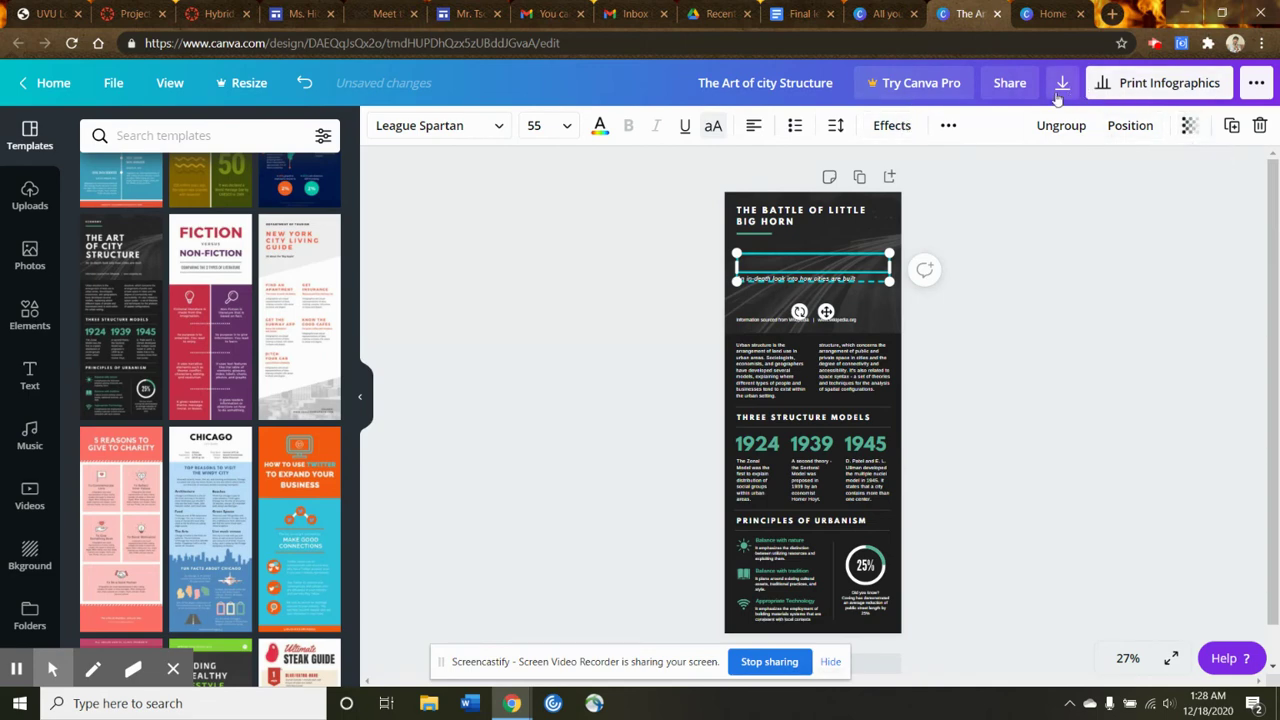
{"action": "left_click", "coordinate": [20, 265]}
Step: Search photos for 'black hills' and place a badlands photo as the header background
{"action": "scroll", "coordinate": [400, 345], "scroll_direction": "down", "scroll_amount": 1}
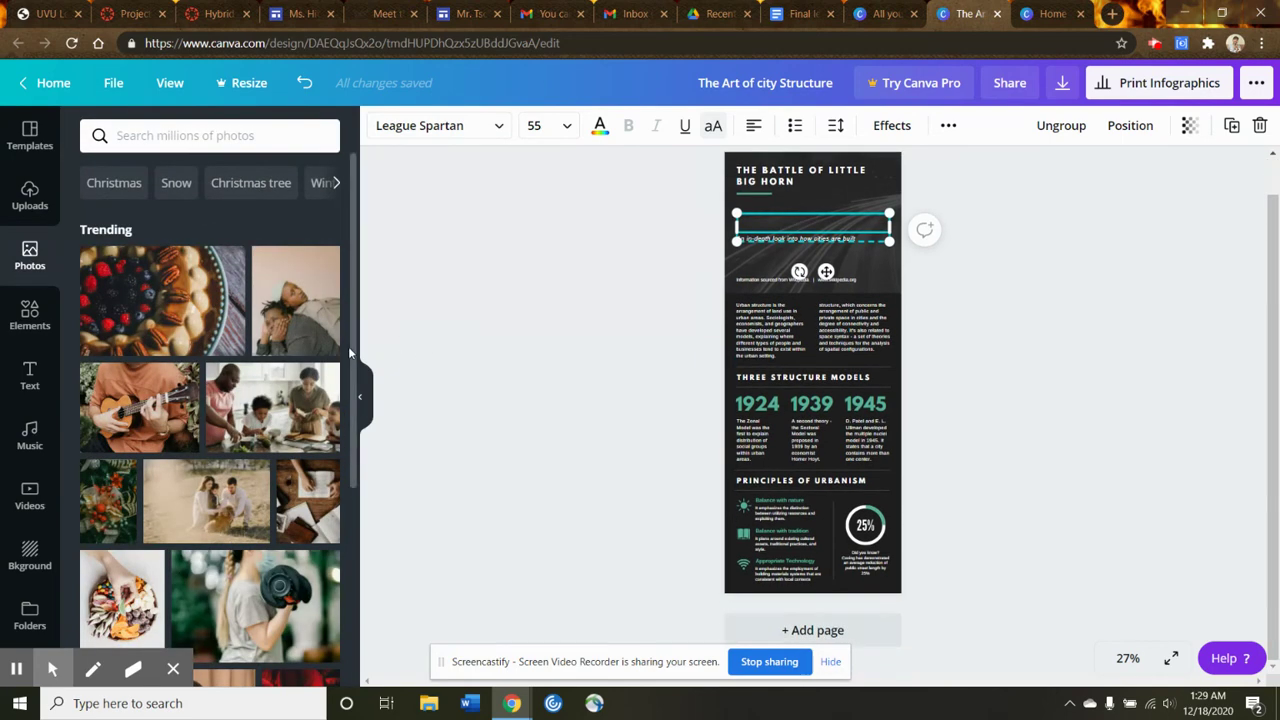
{"action": "scroll", "coordinate": [285, 495], "scroll_direction": "down", "scroll_amount": 5}
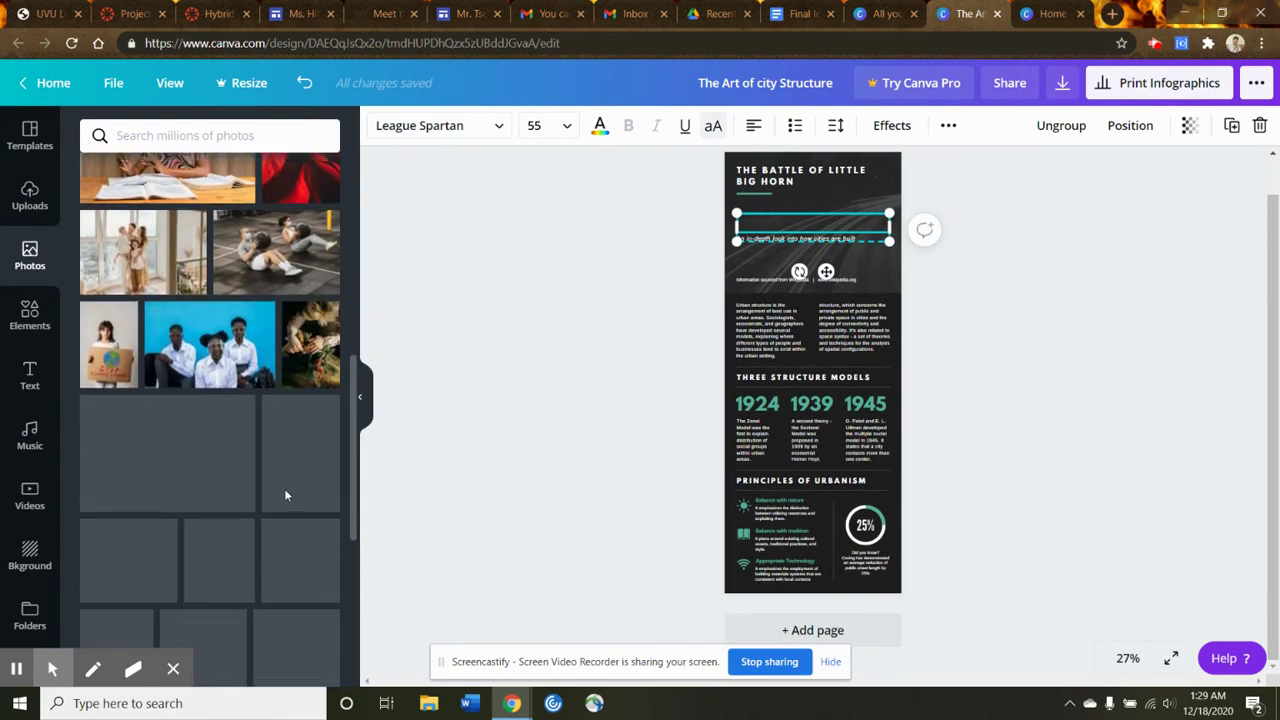
{"action": "scroll", "coordinate": [285, 495], "scroll_direction": "down", "scroll_amount": 8}
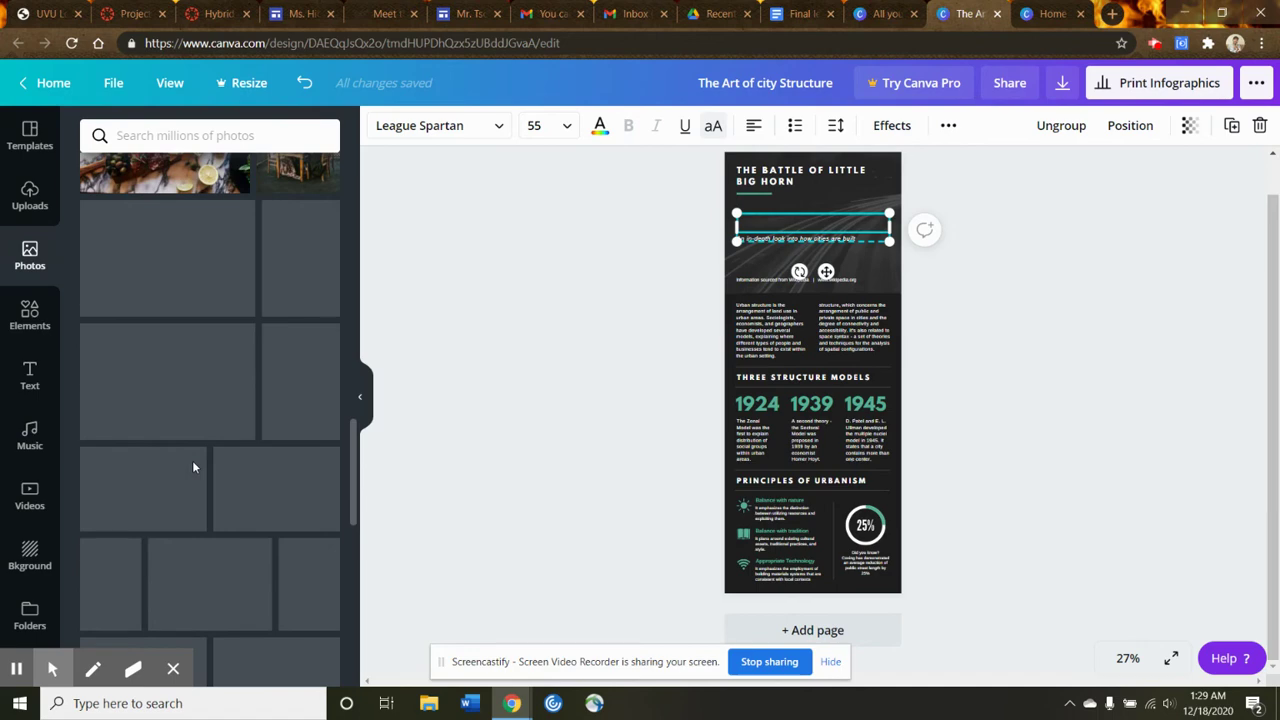
{"action": "scroll", "coordinate": [184, 459], "scroll_direction": "up", "scroll_amount": 6}
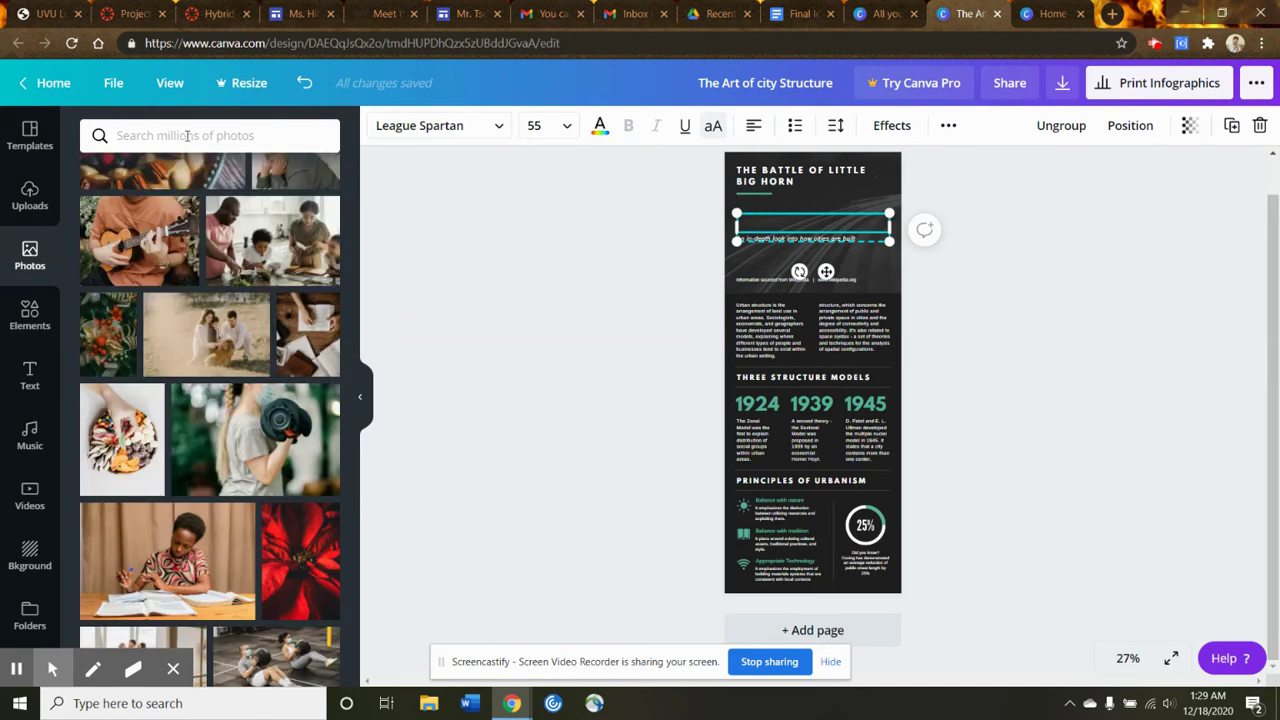
{"action": "left_click", "coordinate": [187, 136]}
{"action": "type", "text": "bl"}
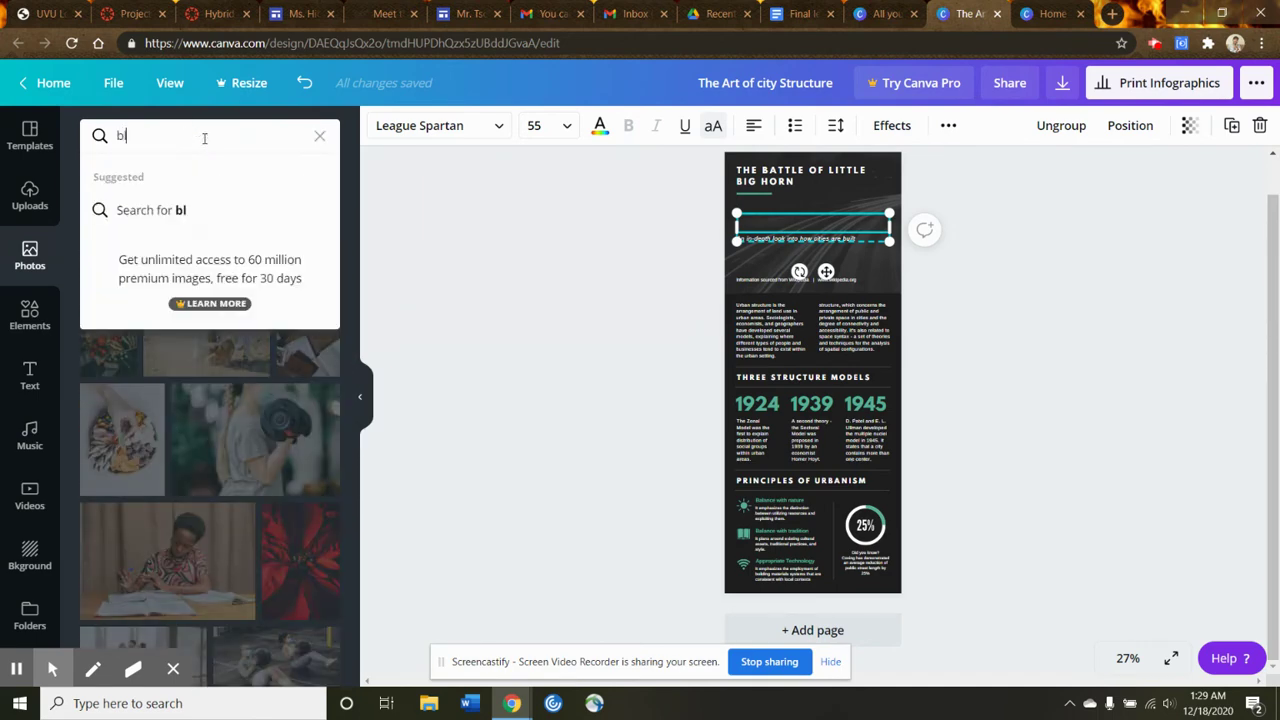
{"action": "type", "text": "ack hills"}
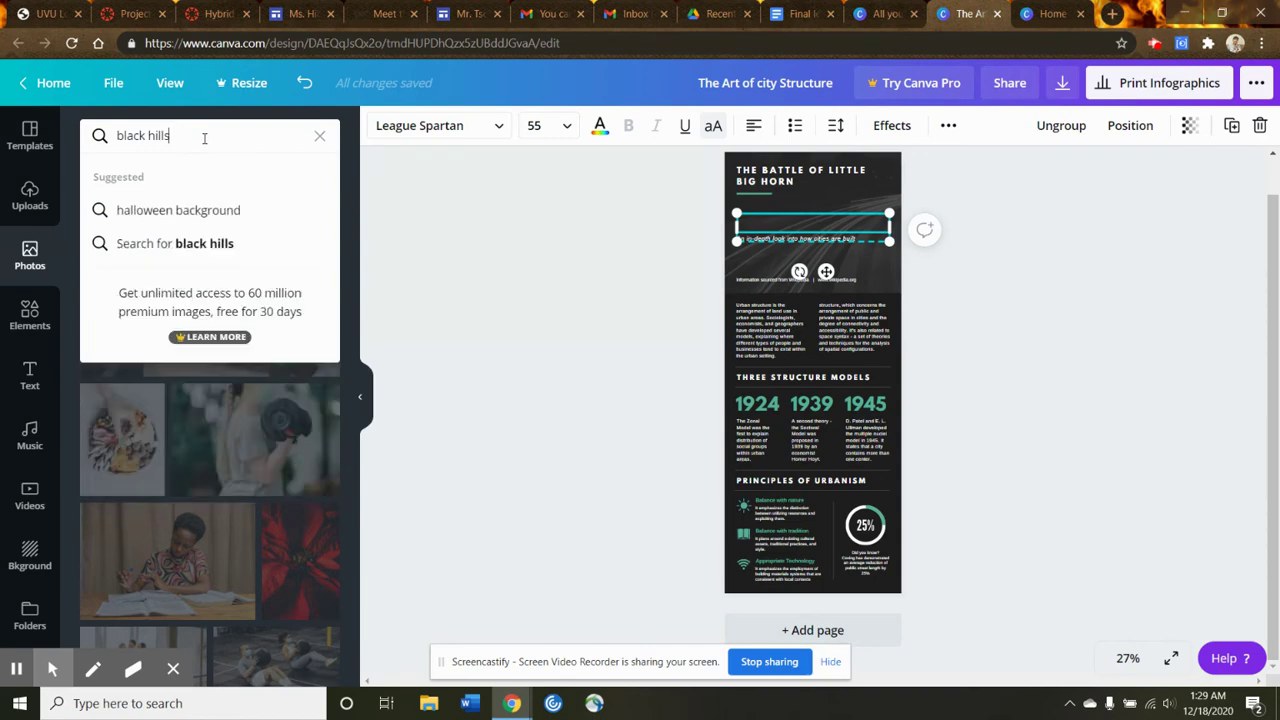
{"action": "key", "text": "Return"}
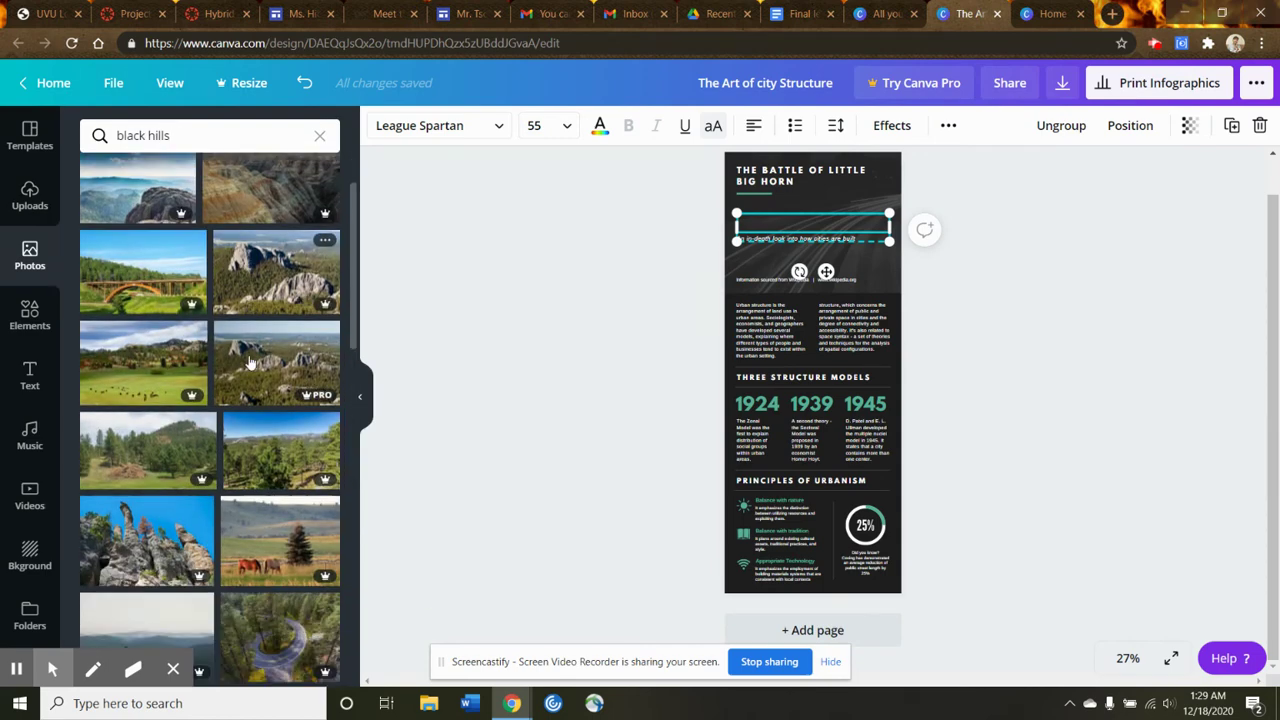
{"action": "left_click_drag", "start_coordinate": [286, 293], "coordinate": [860, 285]}
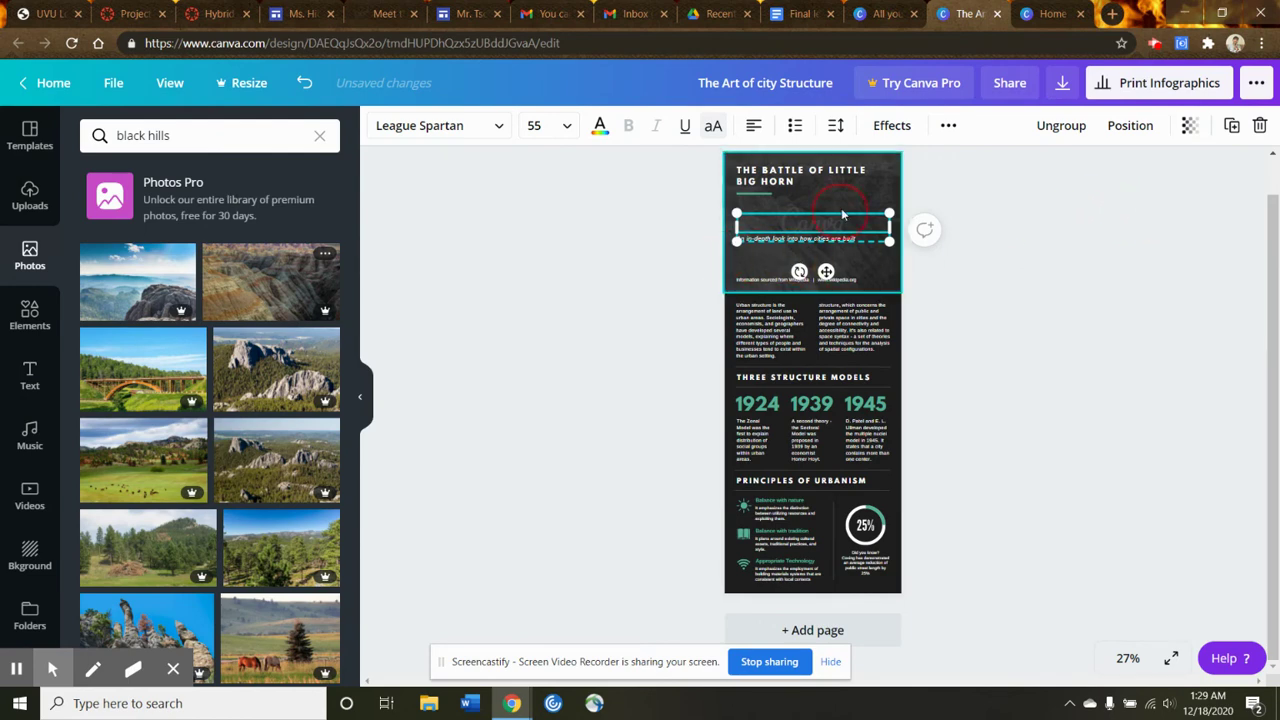
Step: Place a forest photo over the introduction text below the header
{"action": "scroll", "coordinate": [300, 418], "scroll_direction": "down", "scroll_amount": 1}
{"action": "scroll", "coordinate": [300, 418], "scroll_direction": "down", "scroll_amount": 1}
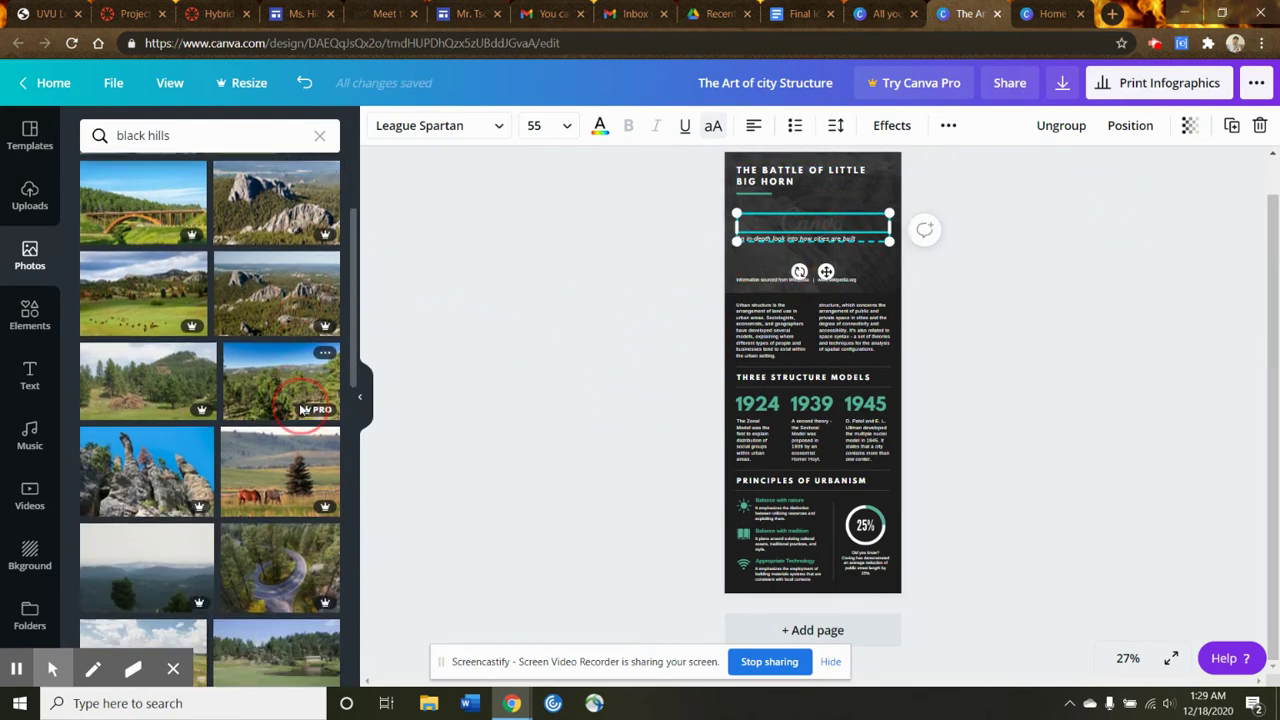
{"action": "left_click_drag", "start_coordinate": [188, 370], "coordinate": [774, 397]}
{"action": "left_click", "coordinate": [770, 345]}
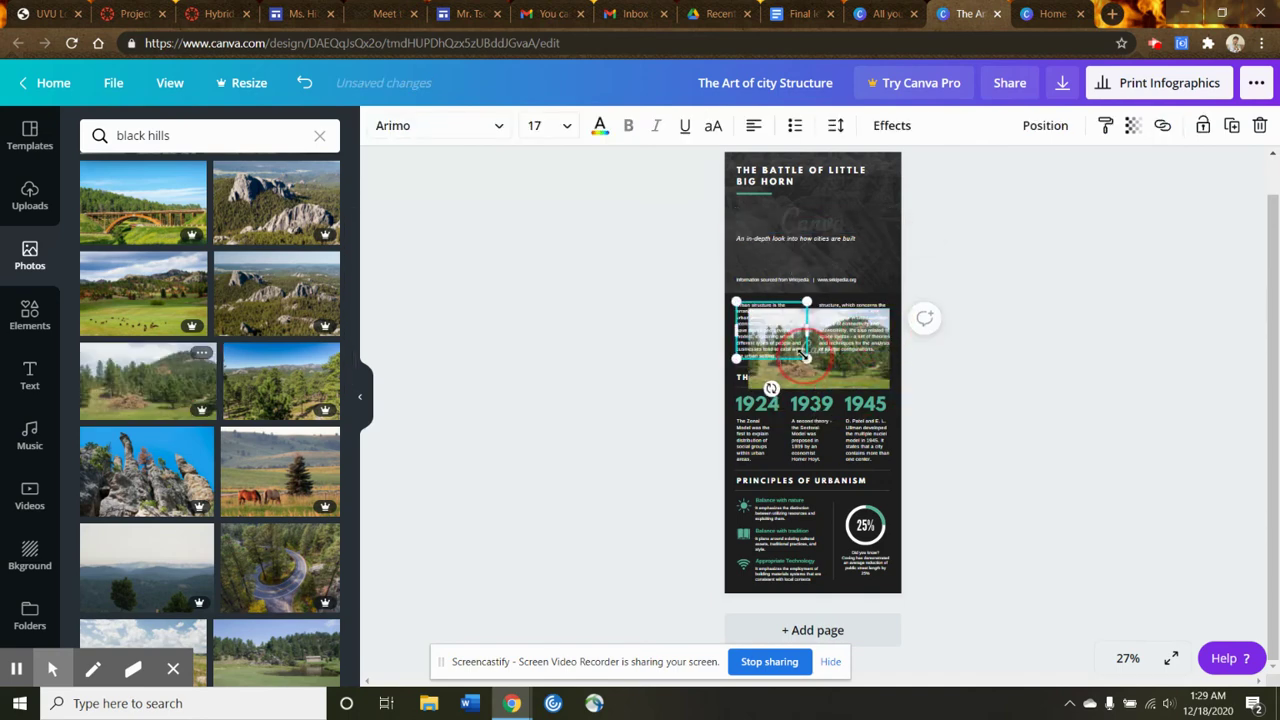
{"action": "left_click", "coordinate": [30, 315]}
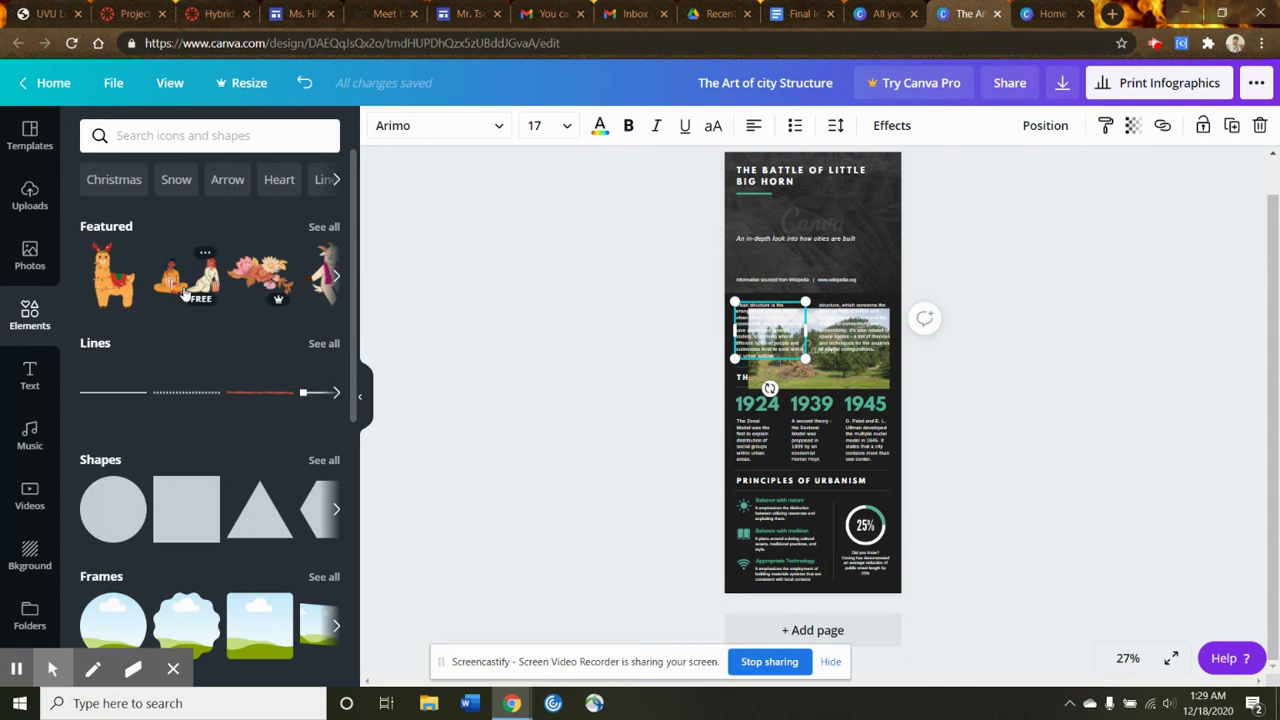
Step: Browse the Text and Music panels, ending on the stock video library
{"action": "scroll", "coordinate": [185, 290], "scroll_direction": "down", "scroll_amount": 6}
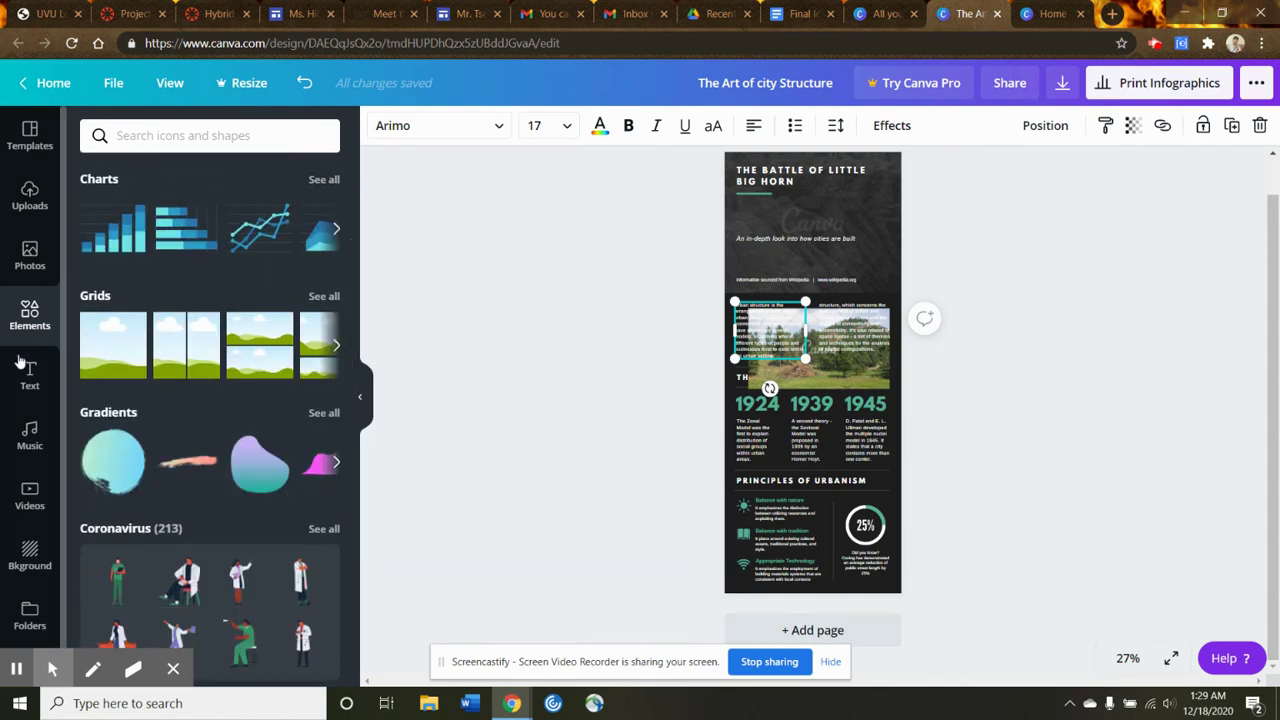
{"action": "left_click", "coordinate": [27, 372]}
{"action": "left_click", "coordinate": [22, 444]}
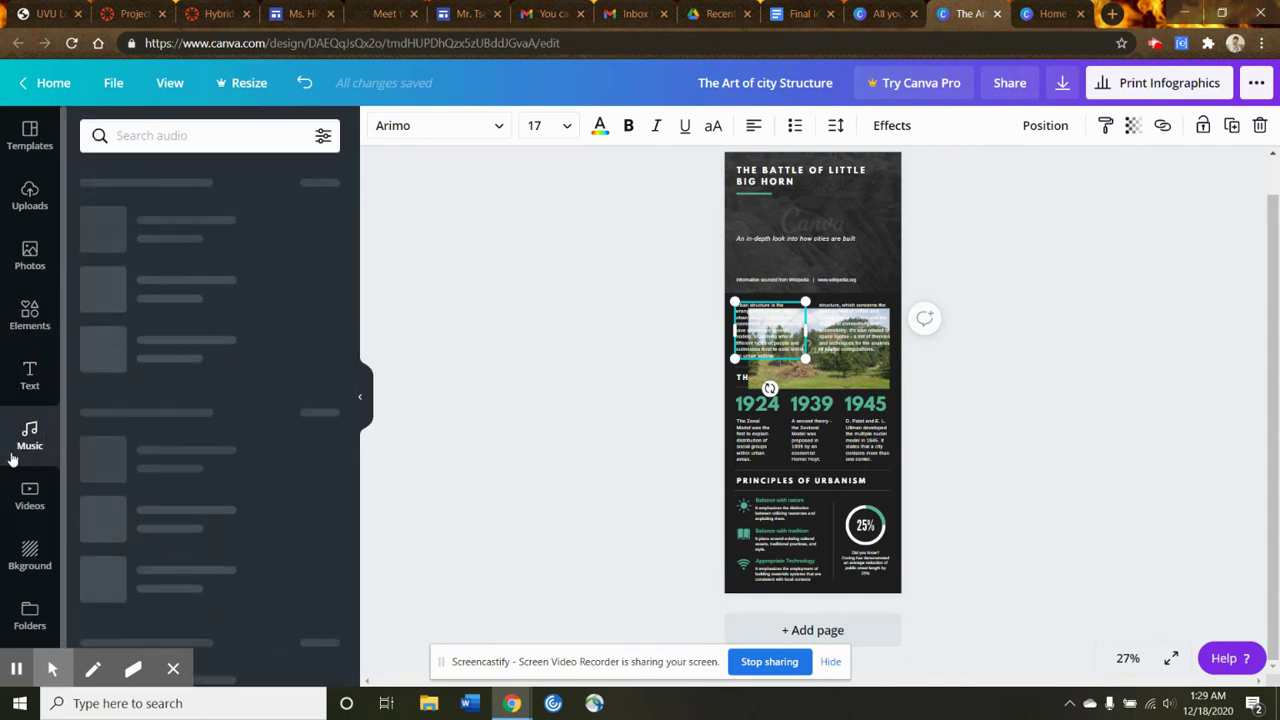
{"action": "left_click", "coordinate": [44, 494]}
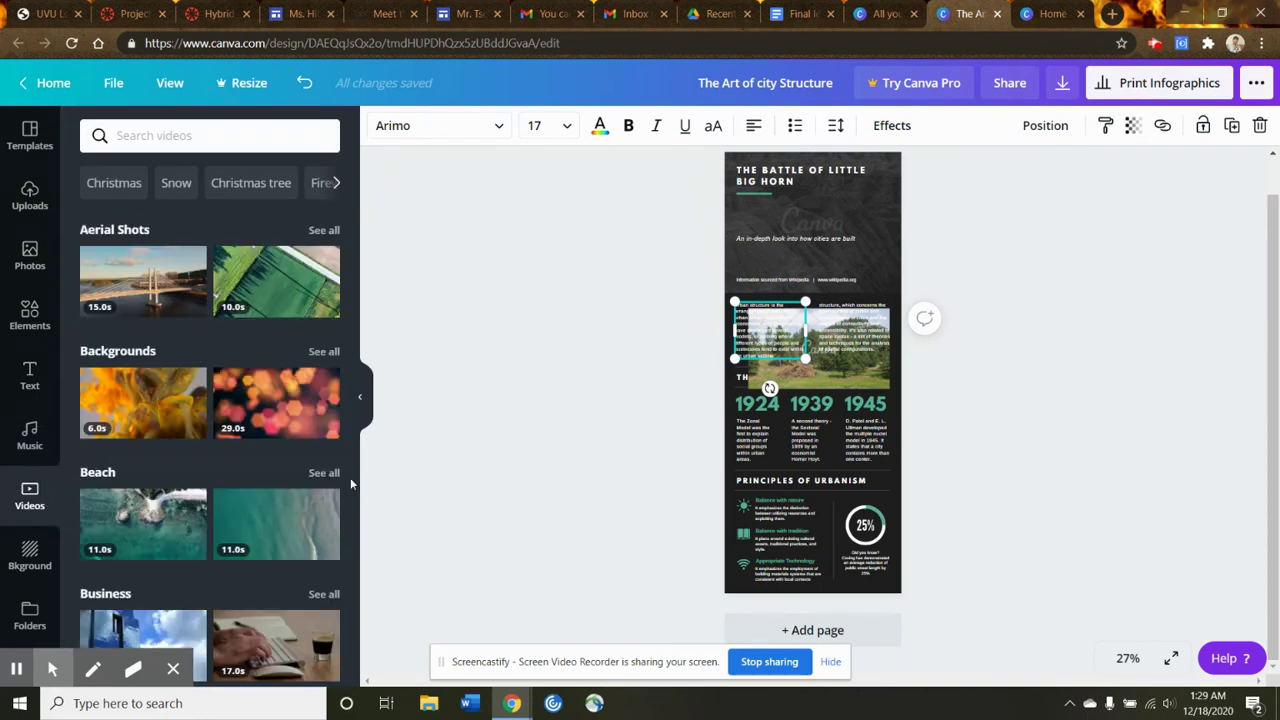
{"action": "left_click", "coordinate": [1058, 84]}
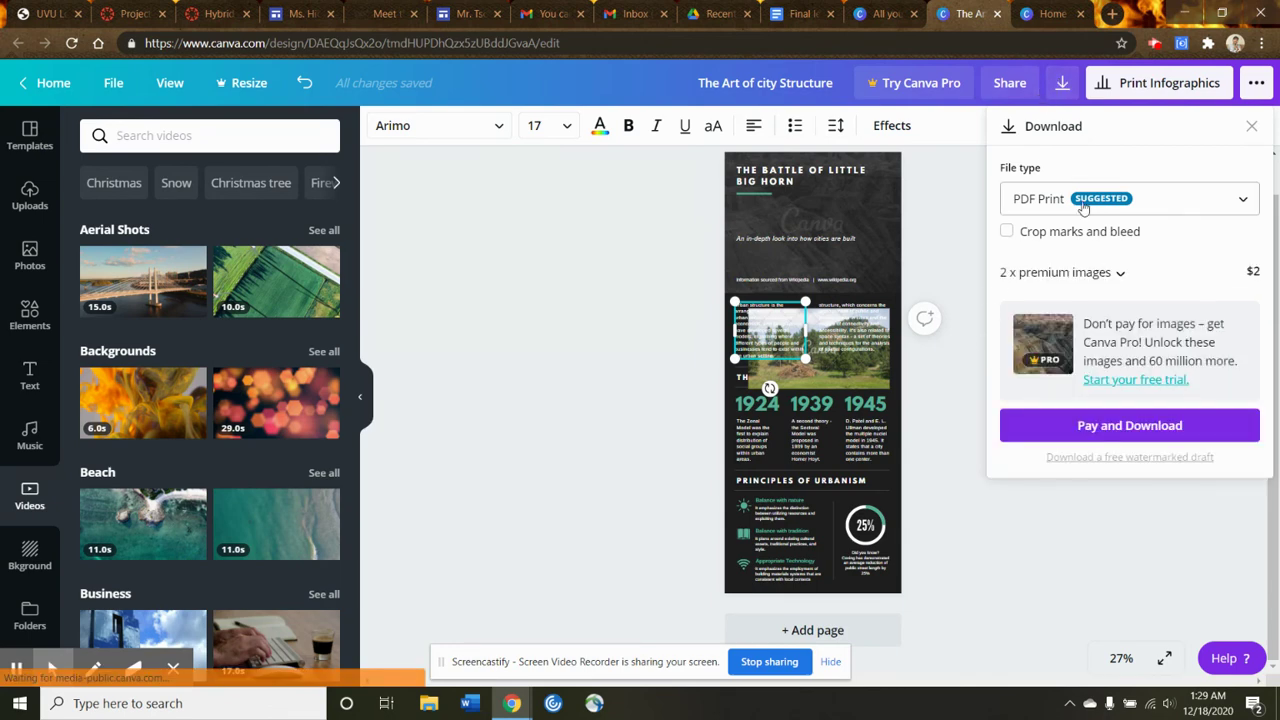
{"action": "left_click", "coordinate": [1178, 208]}
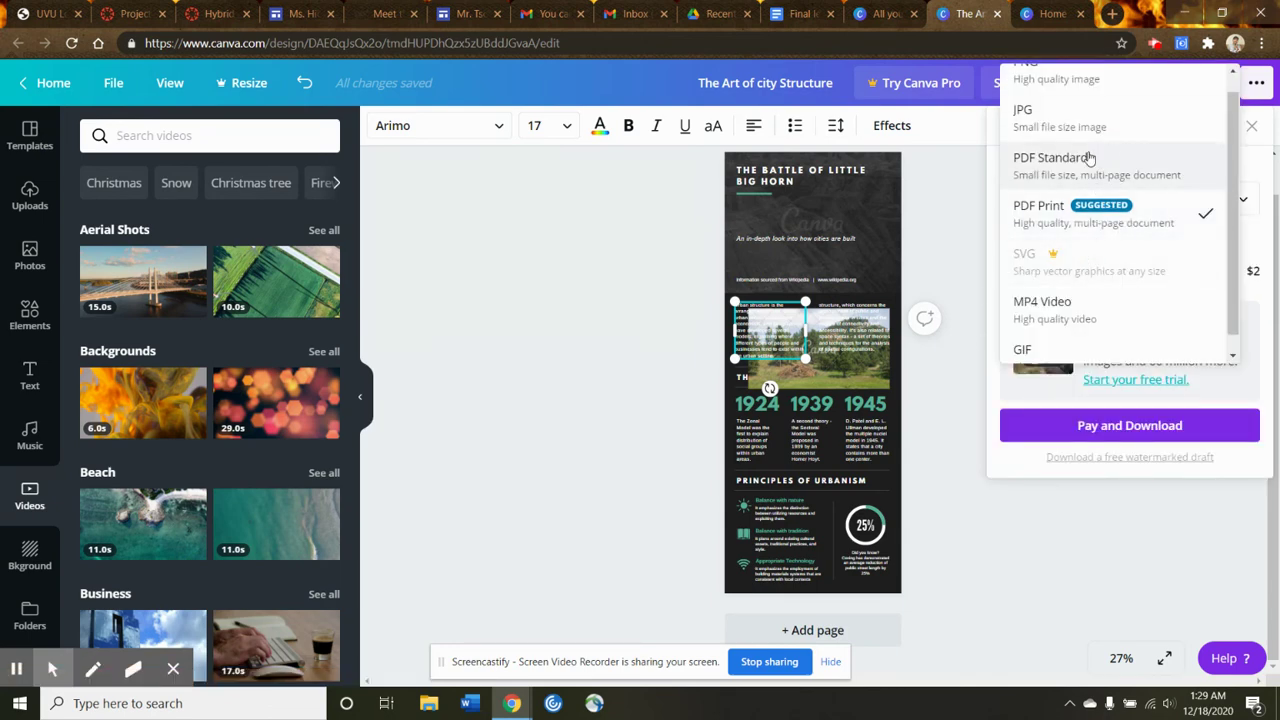
{"action": "scroll", "coordinate": [1090, 163], "scroll_direction": "down", "scroll_amount": 1}
{"action": "scroll", "coordinate": [1077, 263], "scroll_direction": "up", "scroll_amount": 2}
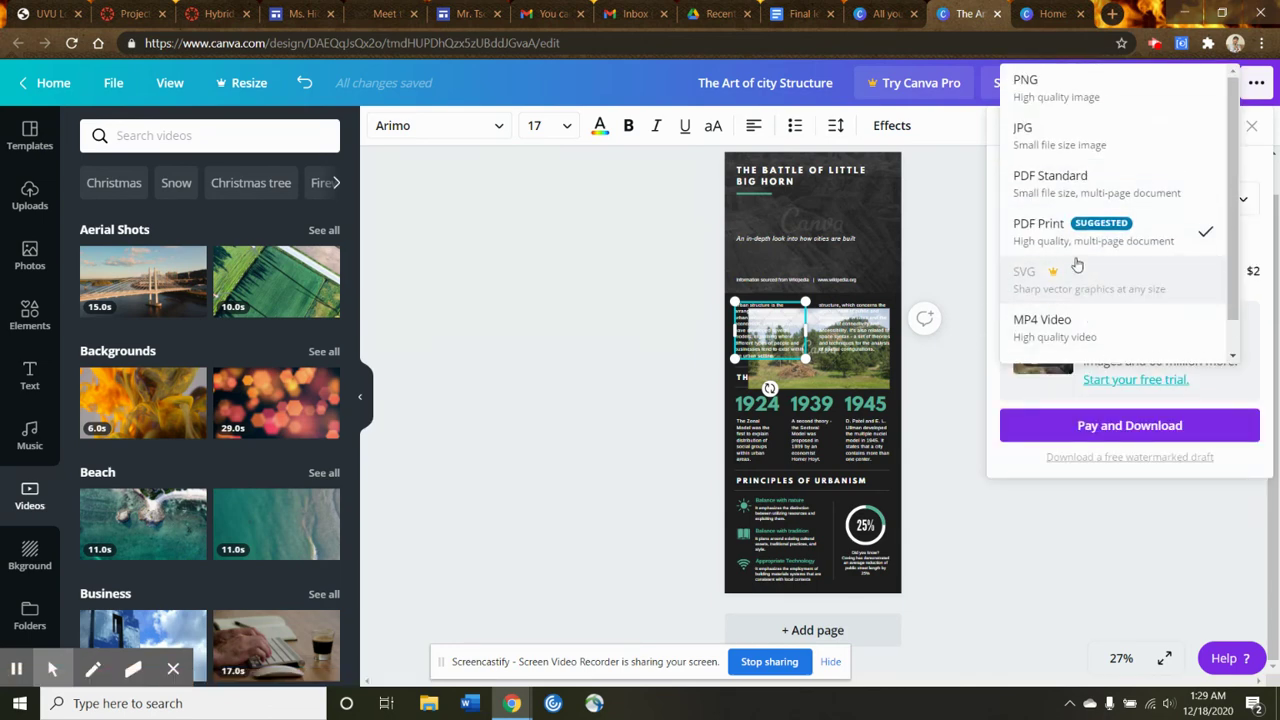
{"action": "left_click", "coordinate": [965, 121]}
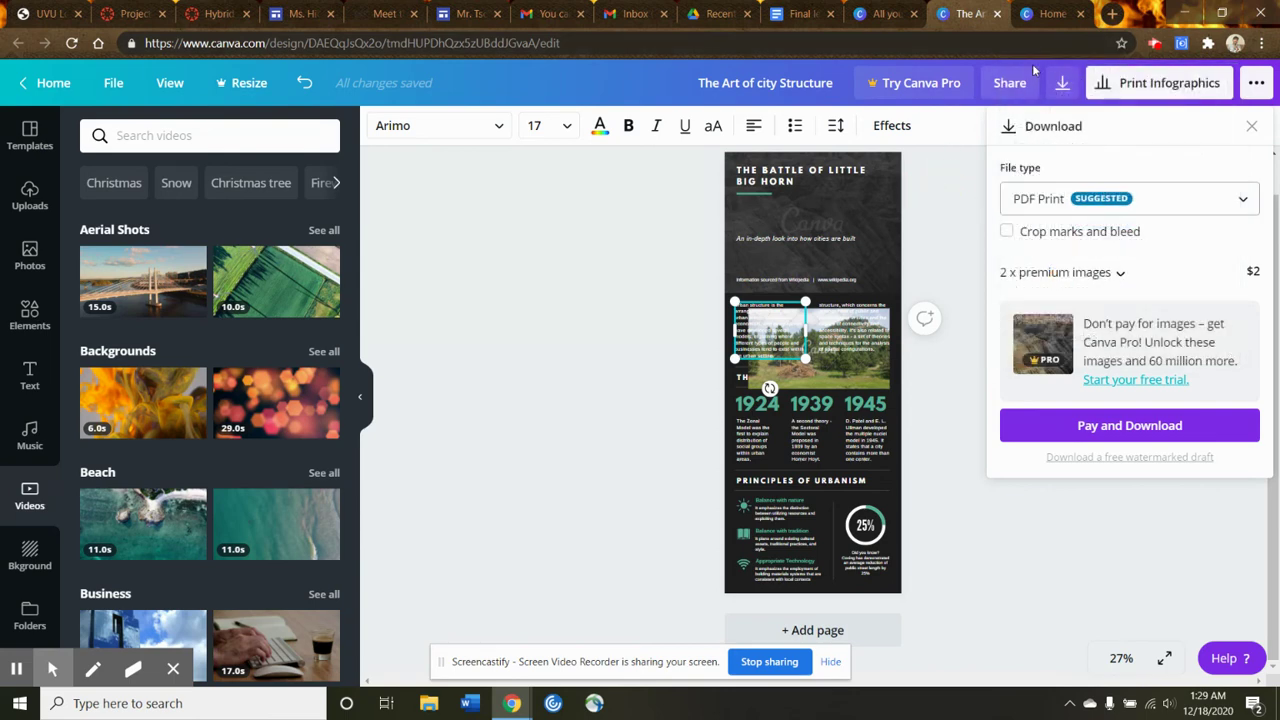
{"action": "left_click", "coordinate": [1251, 126]}
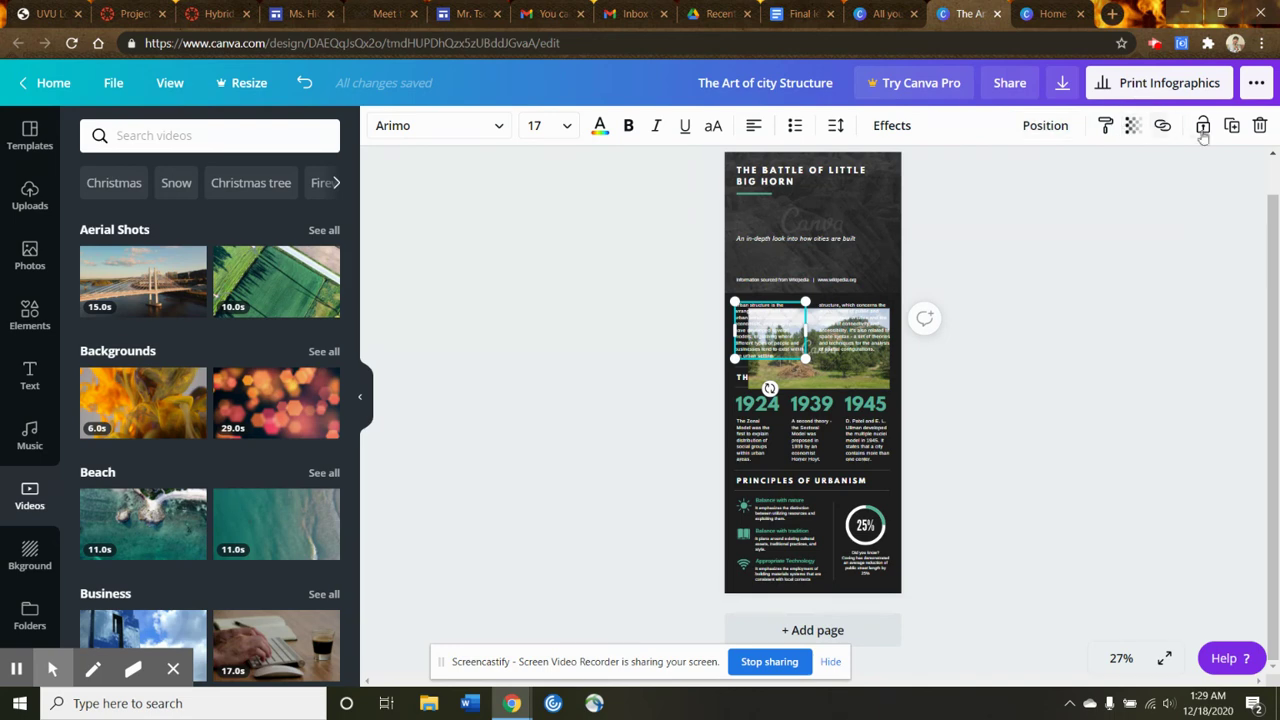
{"action": "left_click", "coordinate": [1257, 85]}
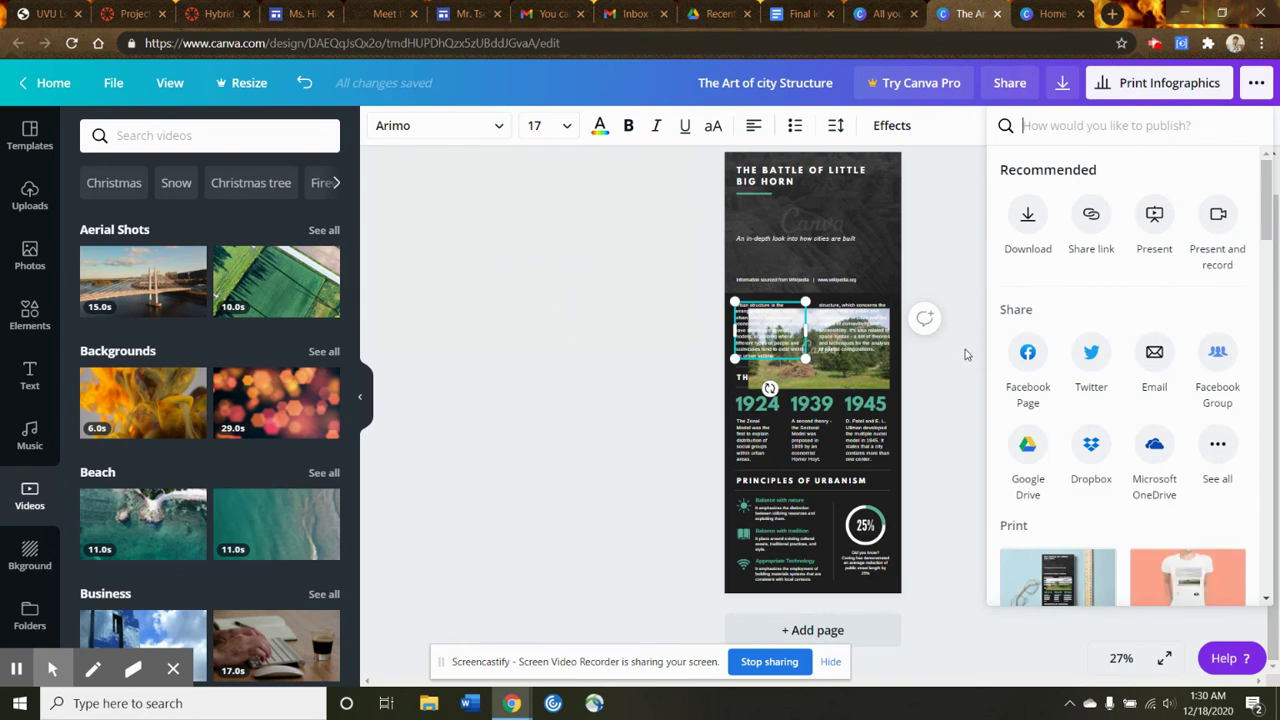
Step: Close the sharing options and show the Background colours and textures panel
{"action": "left_click", "coordinate": [814, 608]}
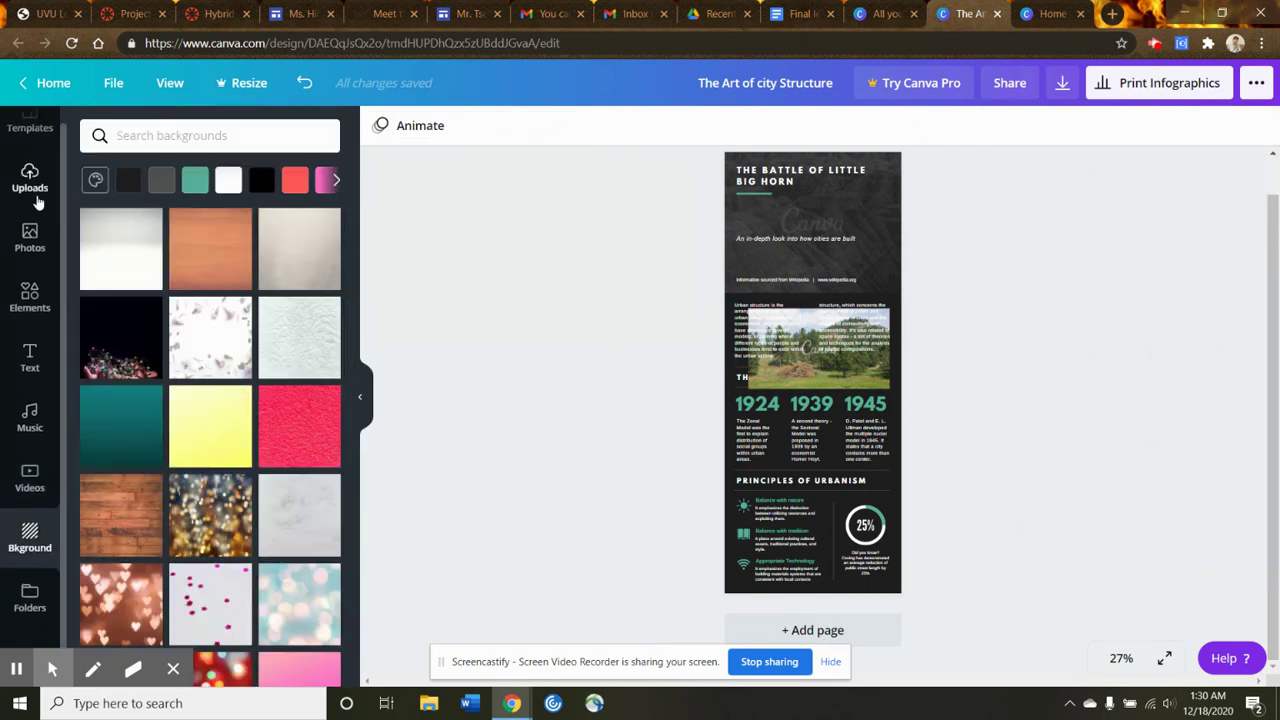
Step: Switch the side panel to Uploads, which holds no uploaded media yet
{"action": "left_click", "coordinate": [30, 178]}
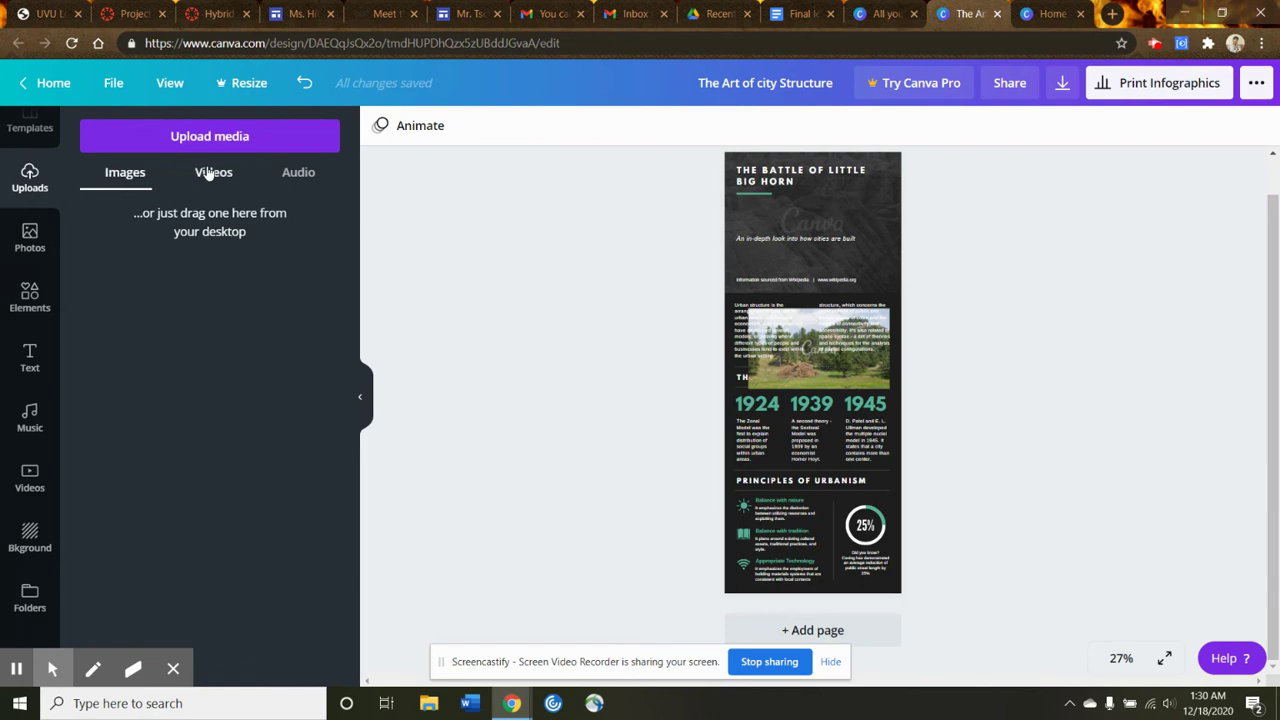